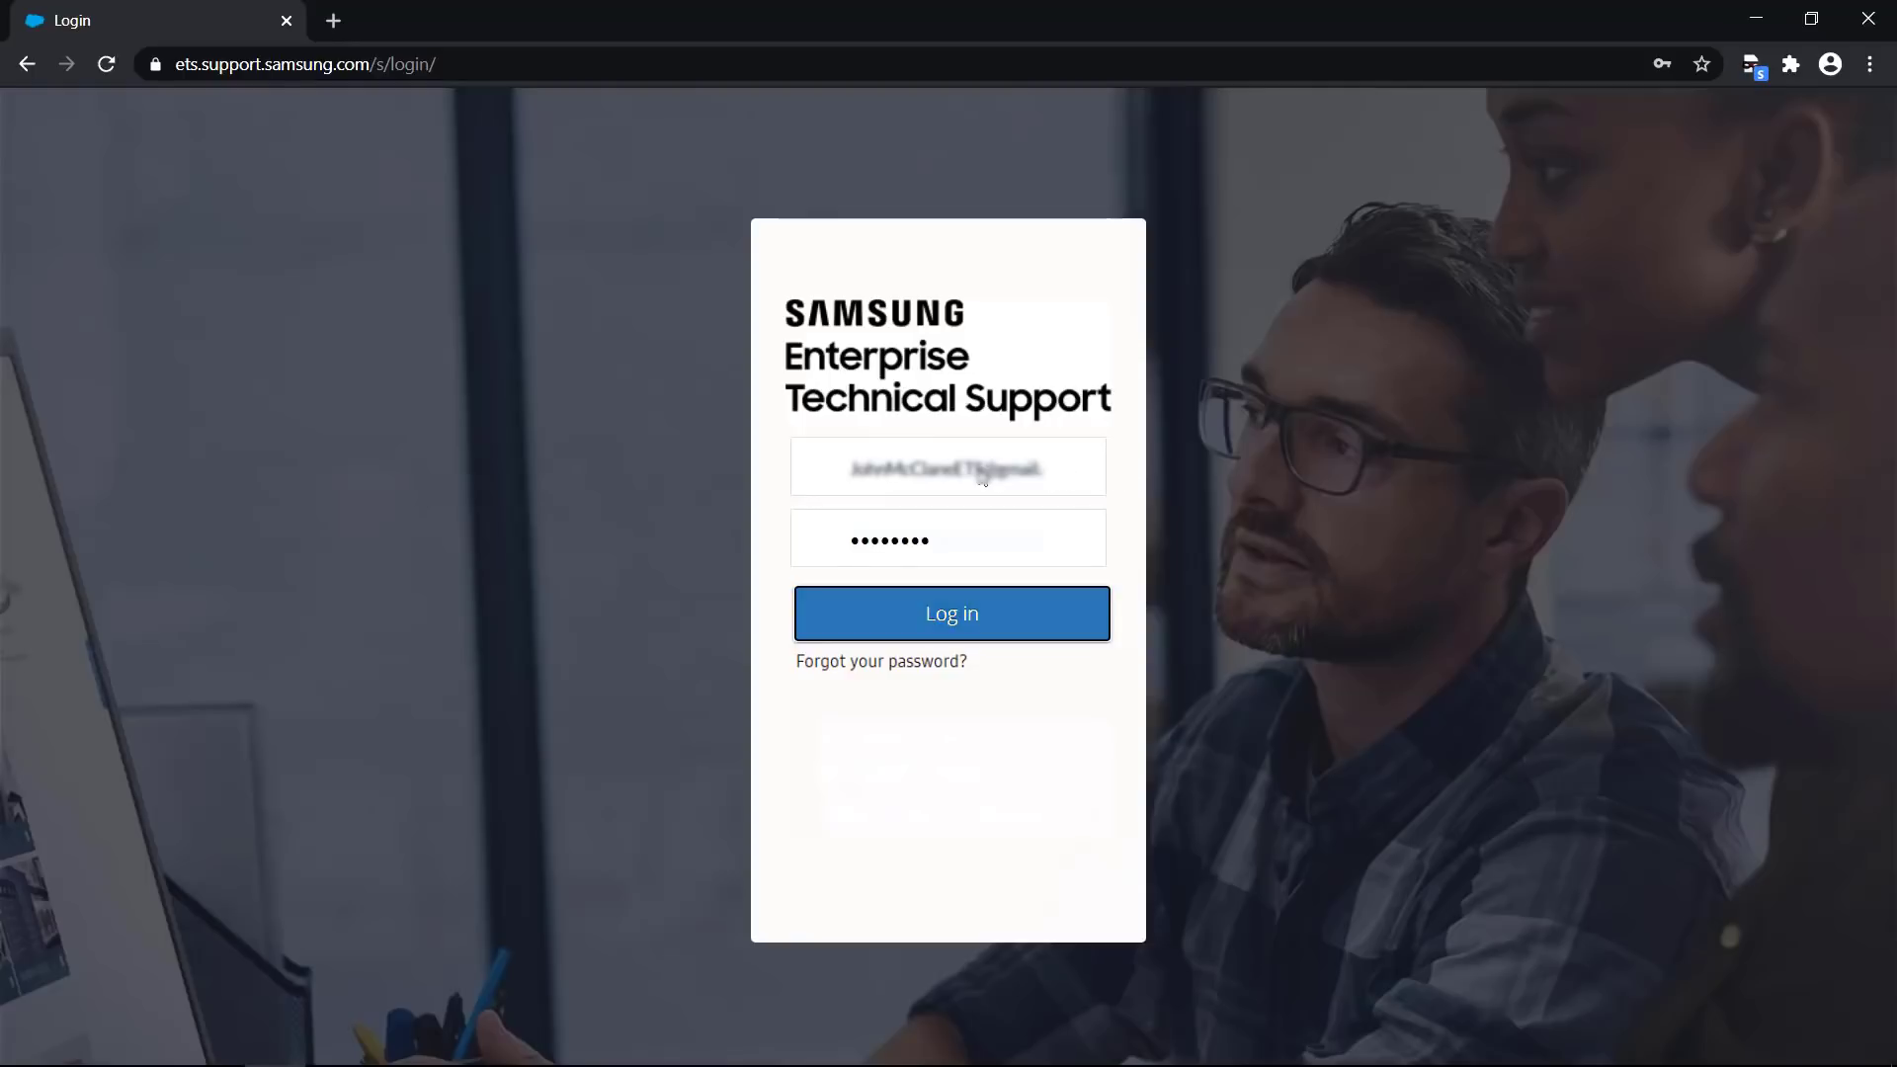
Sign in and switch My Cases to the Open Cases list view.
{"action": "left_click", "coordinate": [979, 614]}
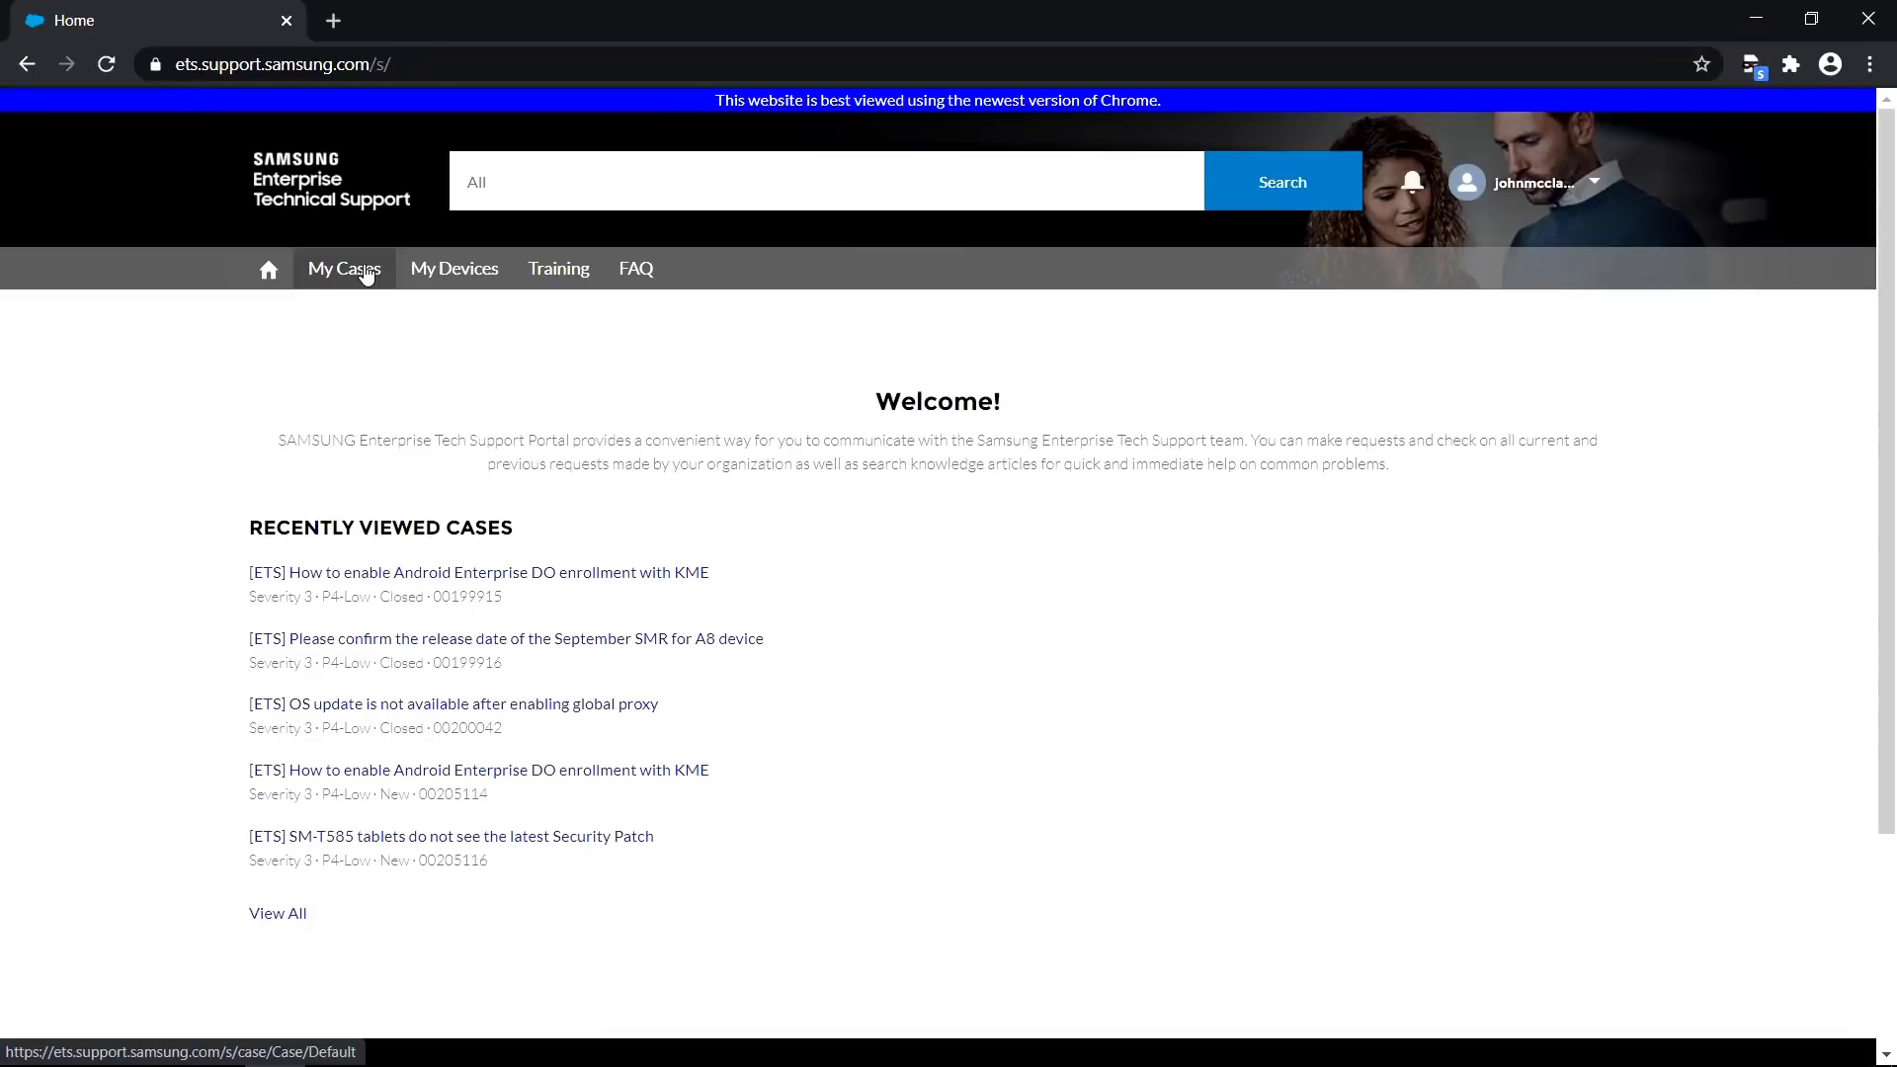
{"action": "left_click", "coordinate": [365, 275]}
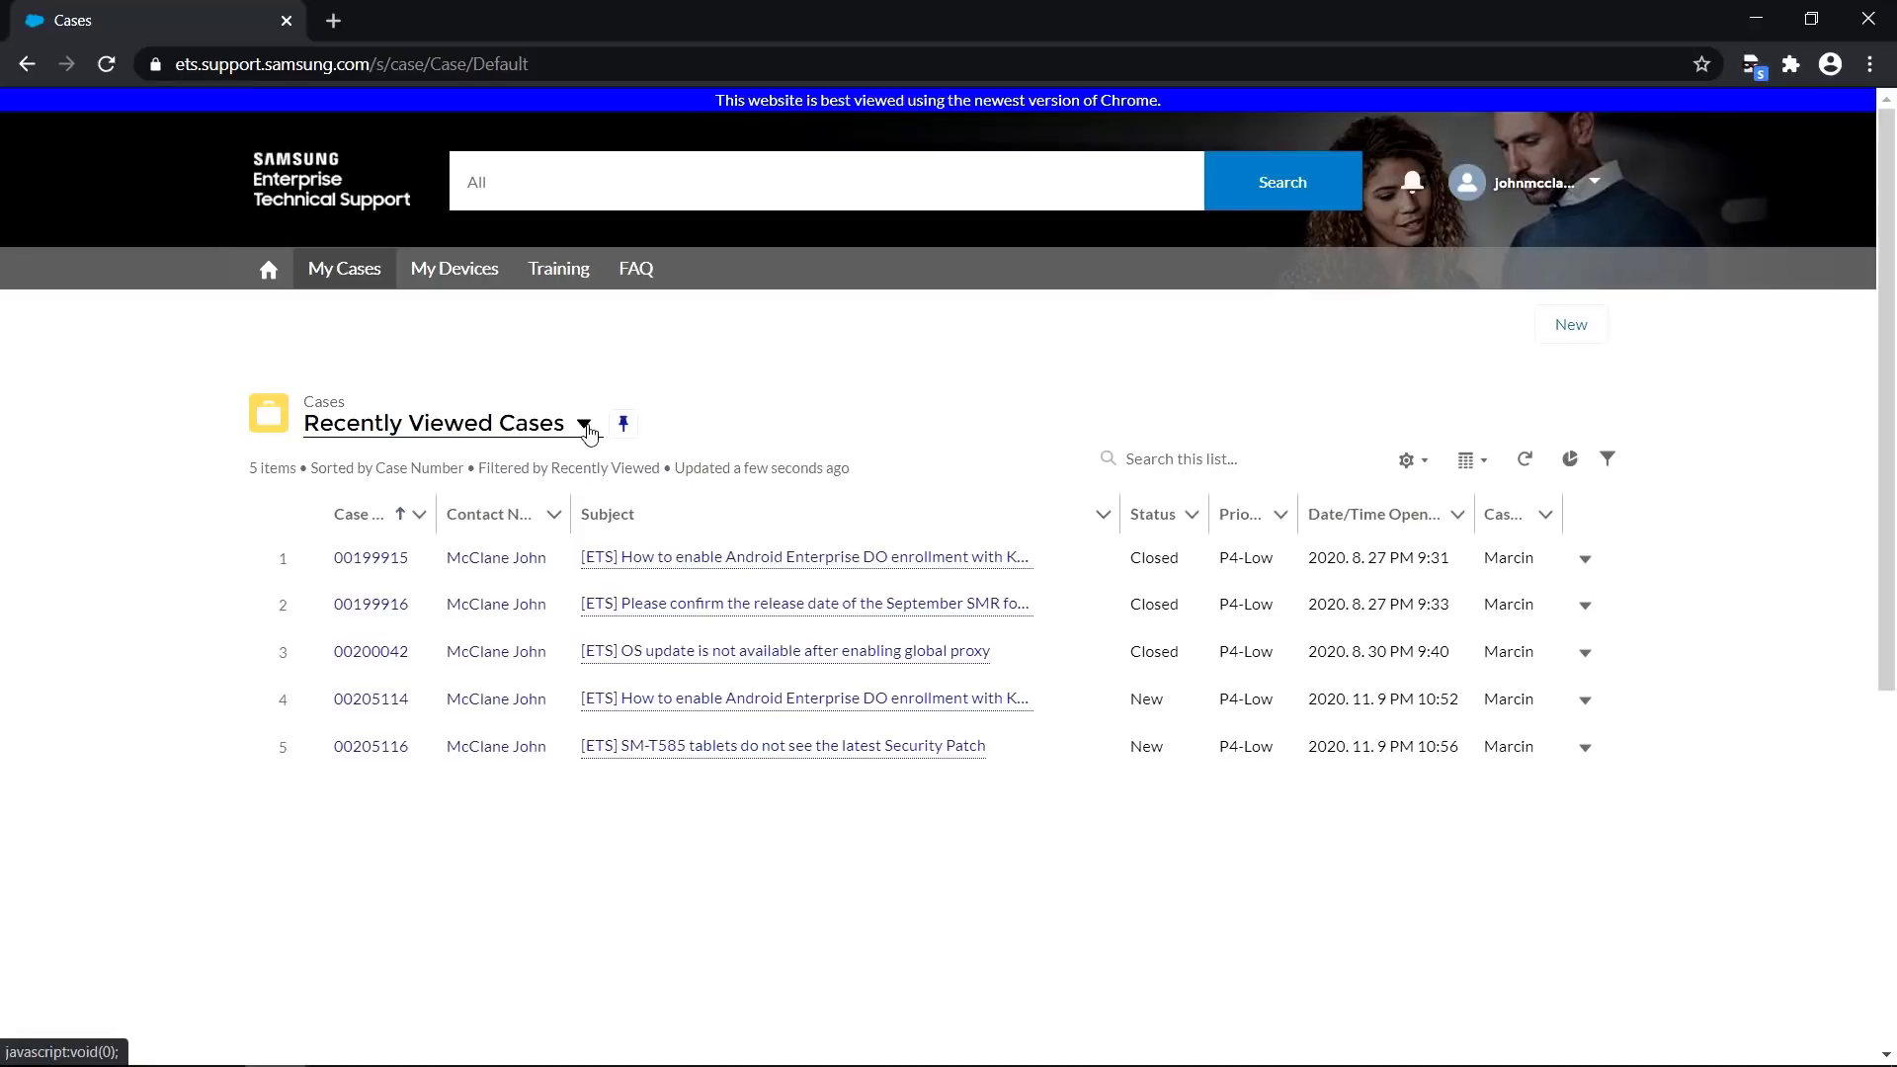
{"action": "left_click", "coordinate": [585, 424]}
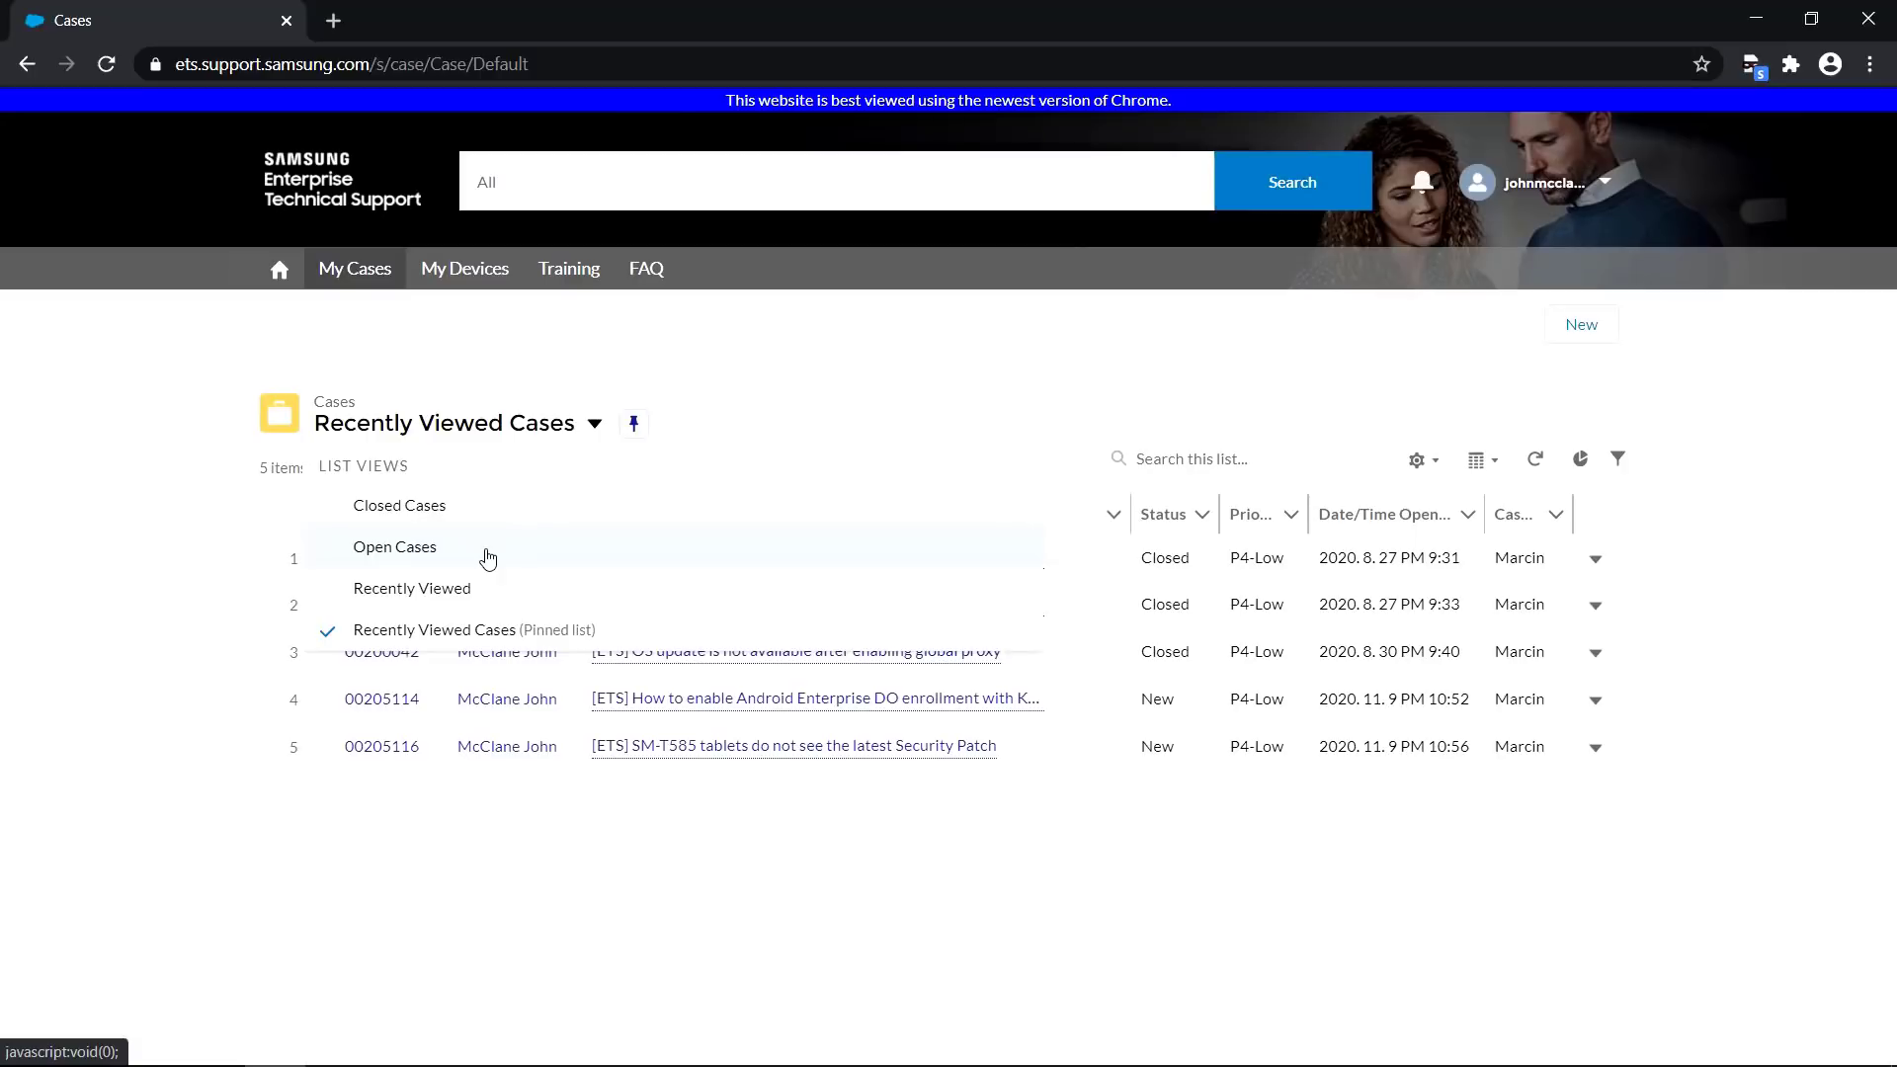
{"action": "left_click", "coordinate": [488, 559]}
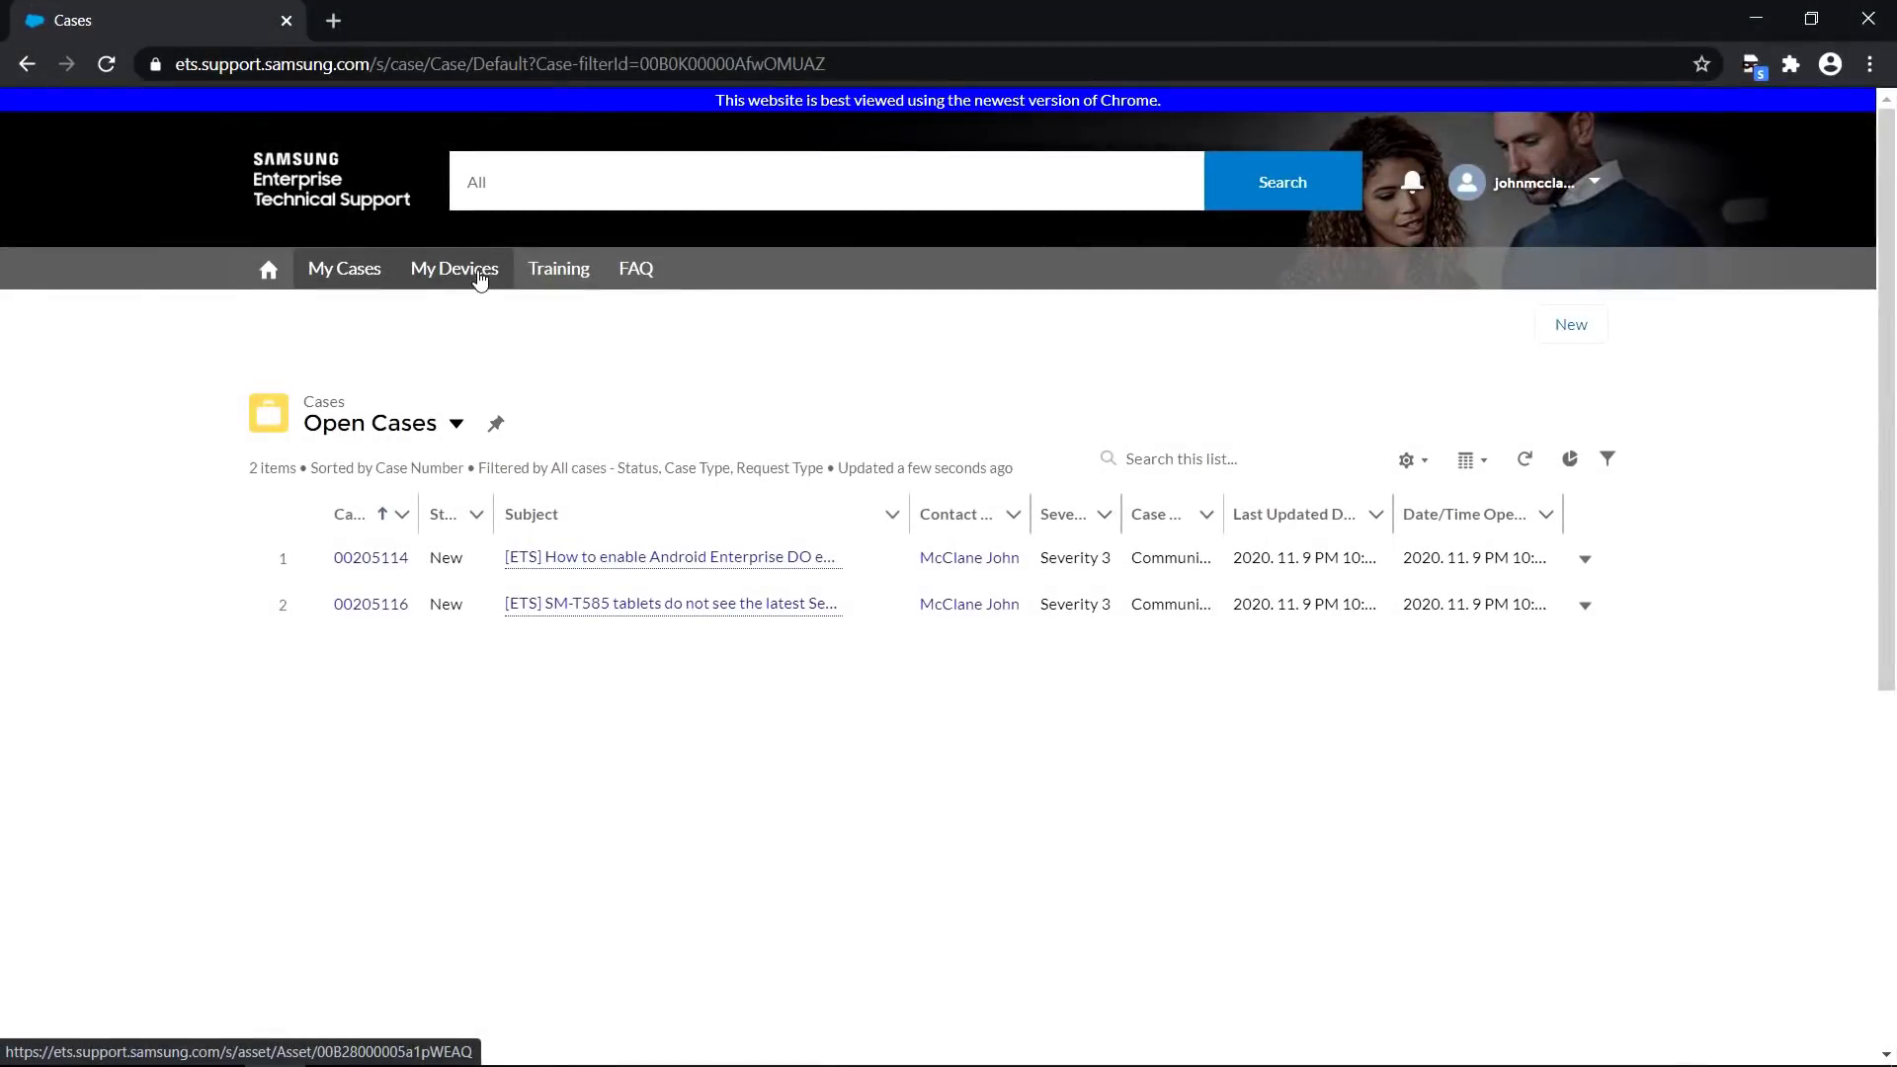
Switch My Devices to the My Assets list view showing ETS Training Asset.
{"action": "left_click", "coordinate": [477, 277]}
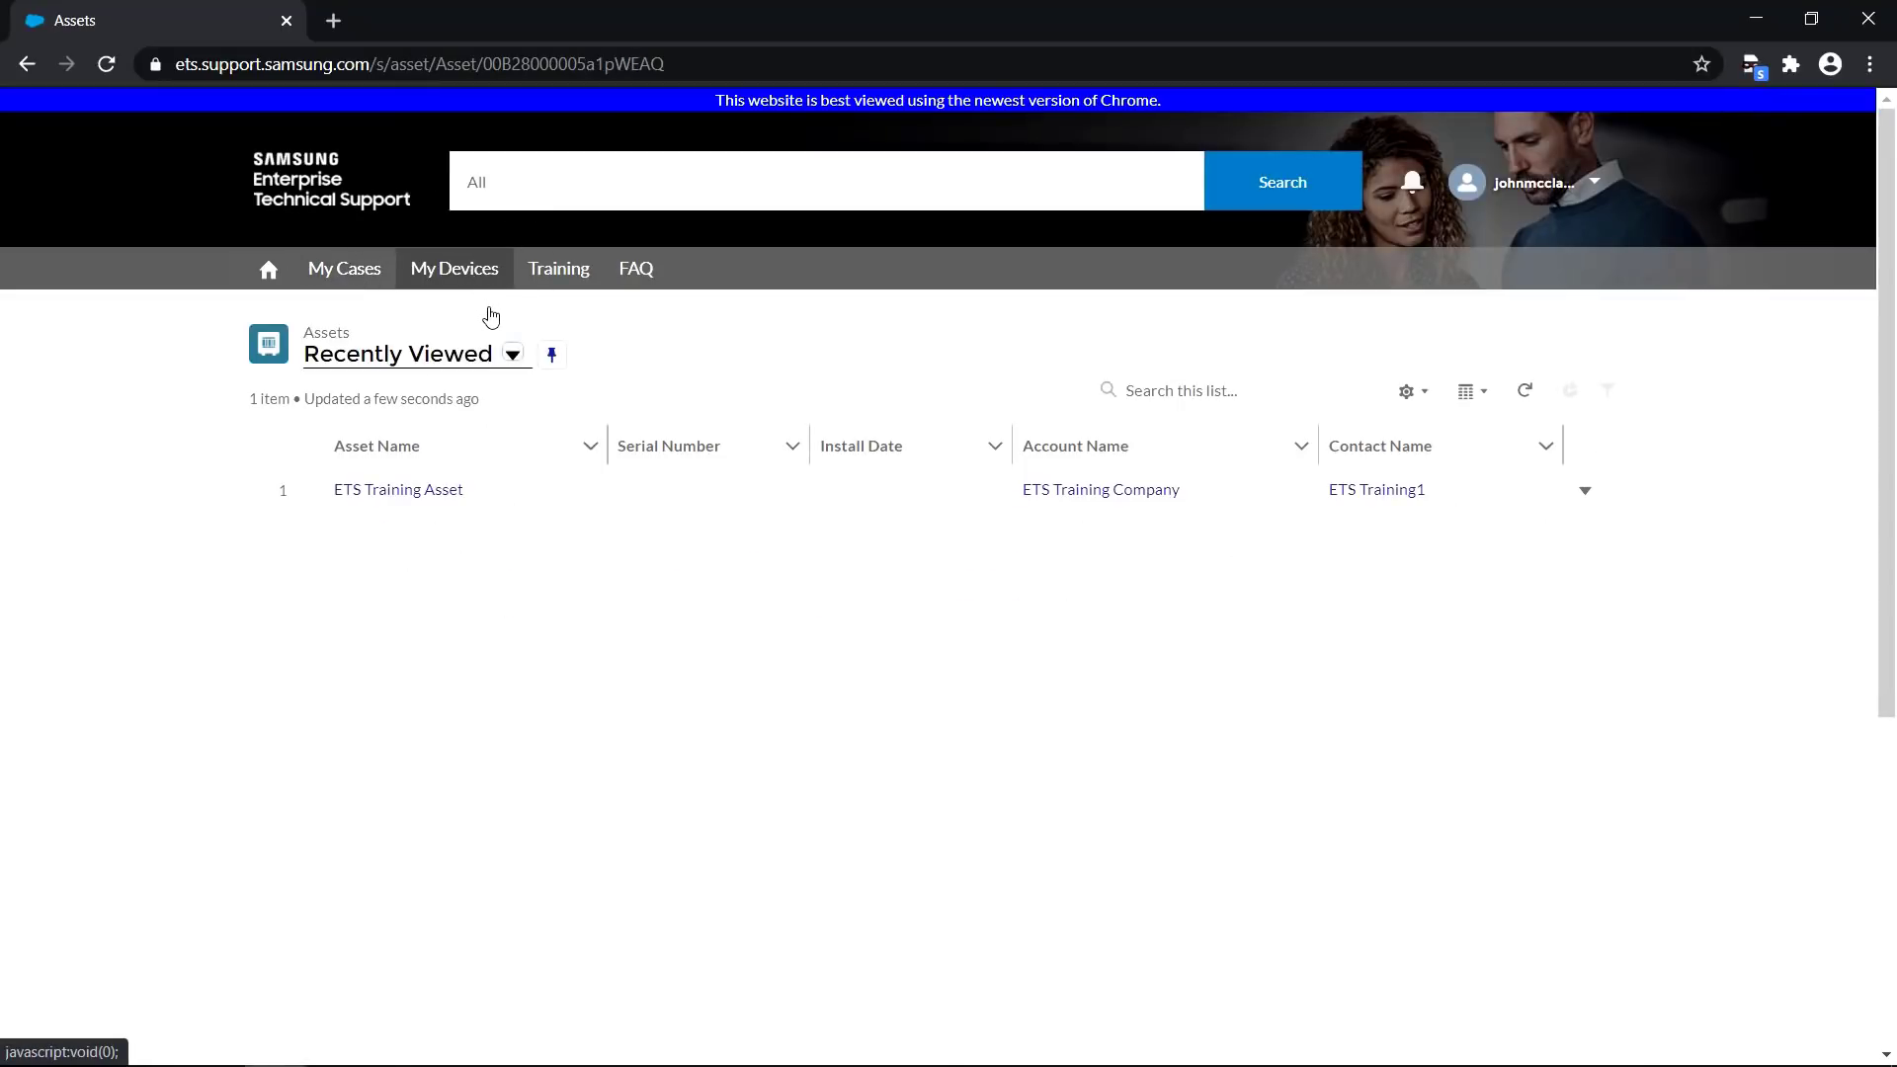
{"action": "left_click", "coordinate": [514, 357]}
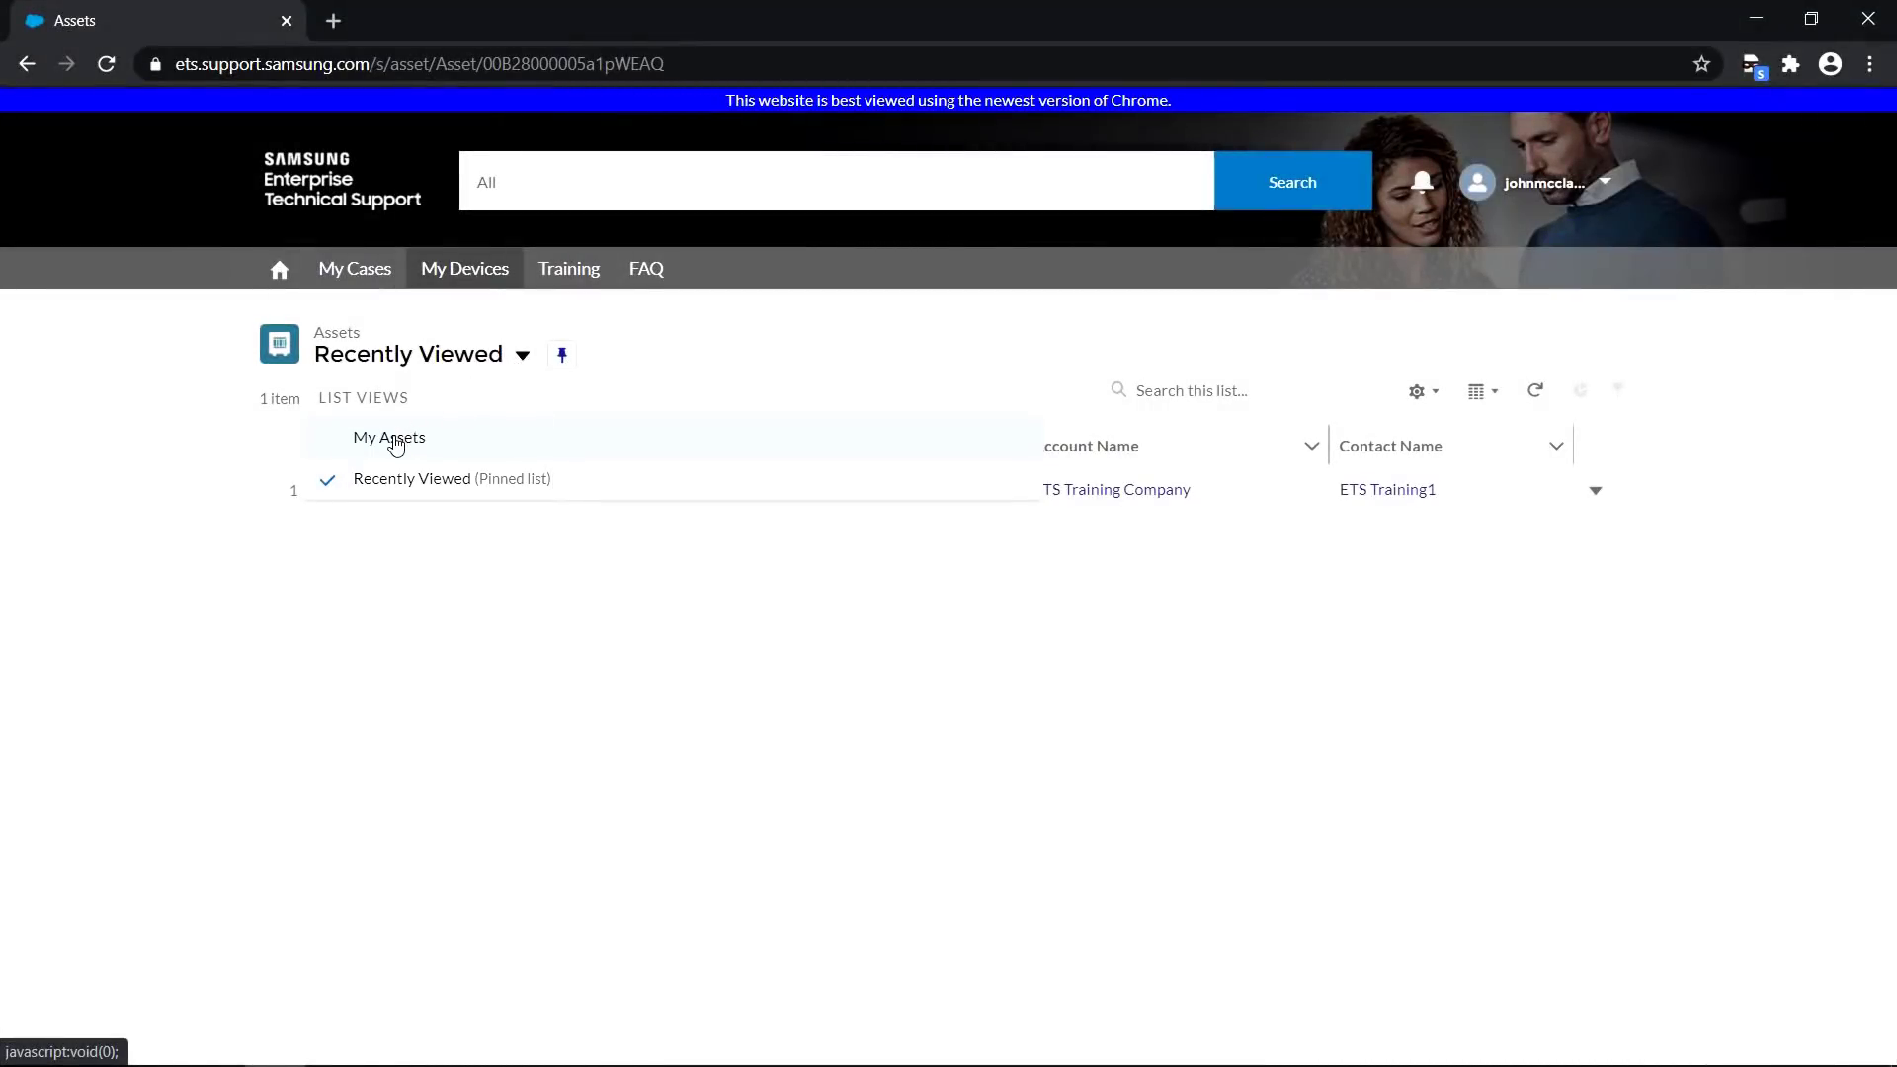
{"action": "left_click", "coordinate": [395, 439]}
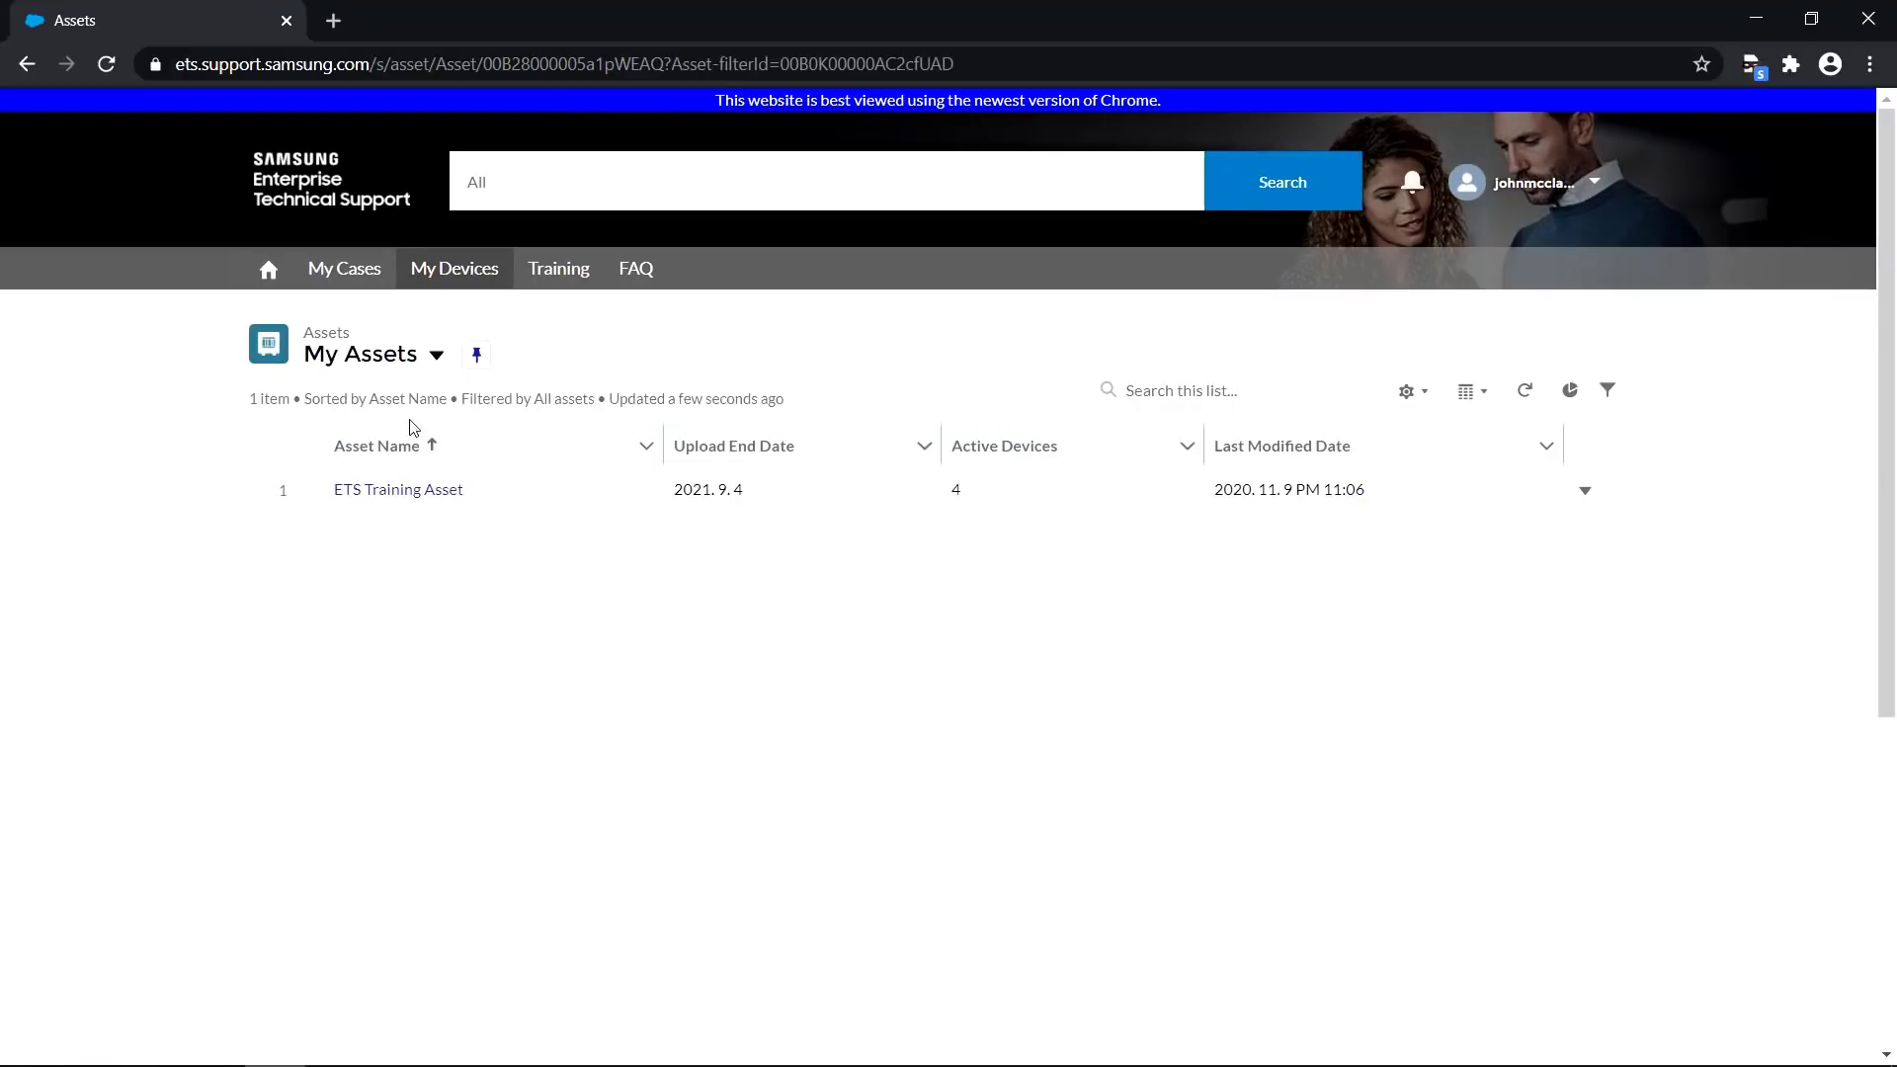
{"action": "left_click", "coordinate": [484, 352]}
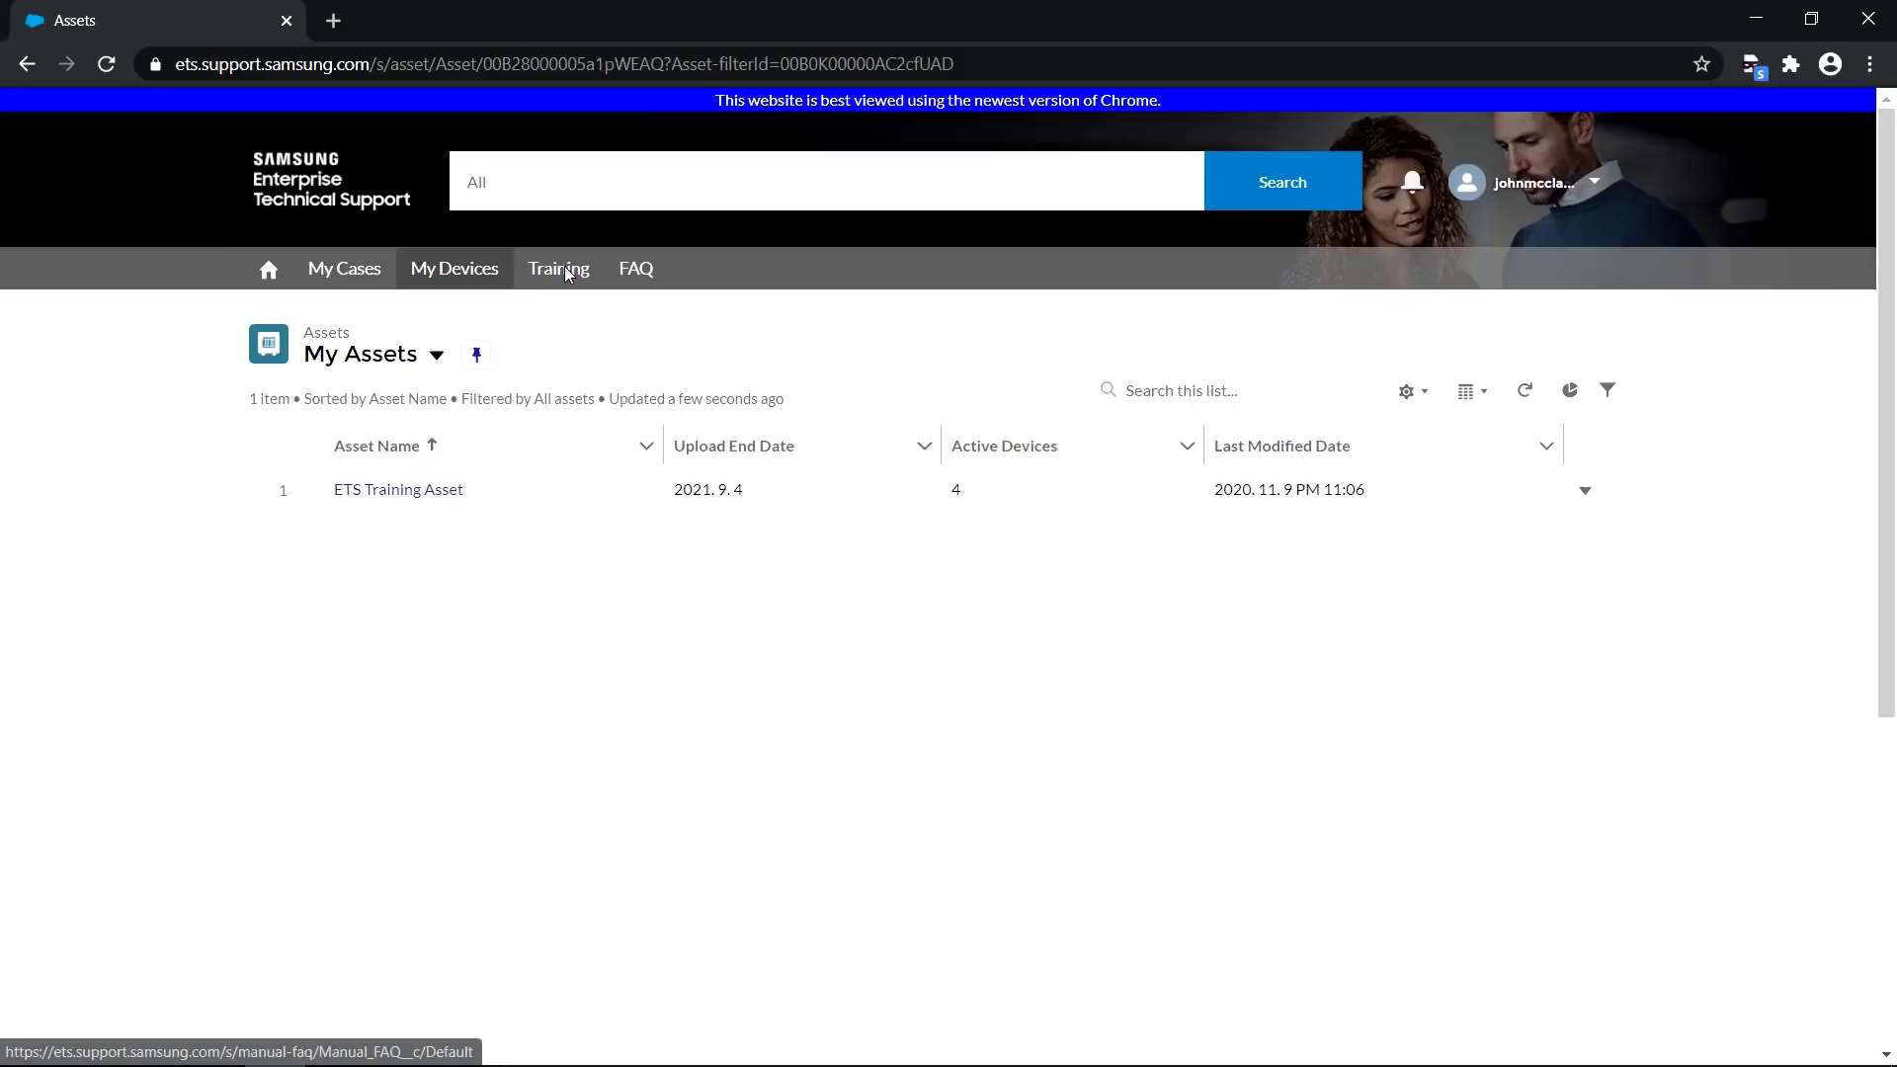
{"action": "left_click", "coordinate": [641, 276]}
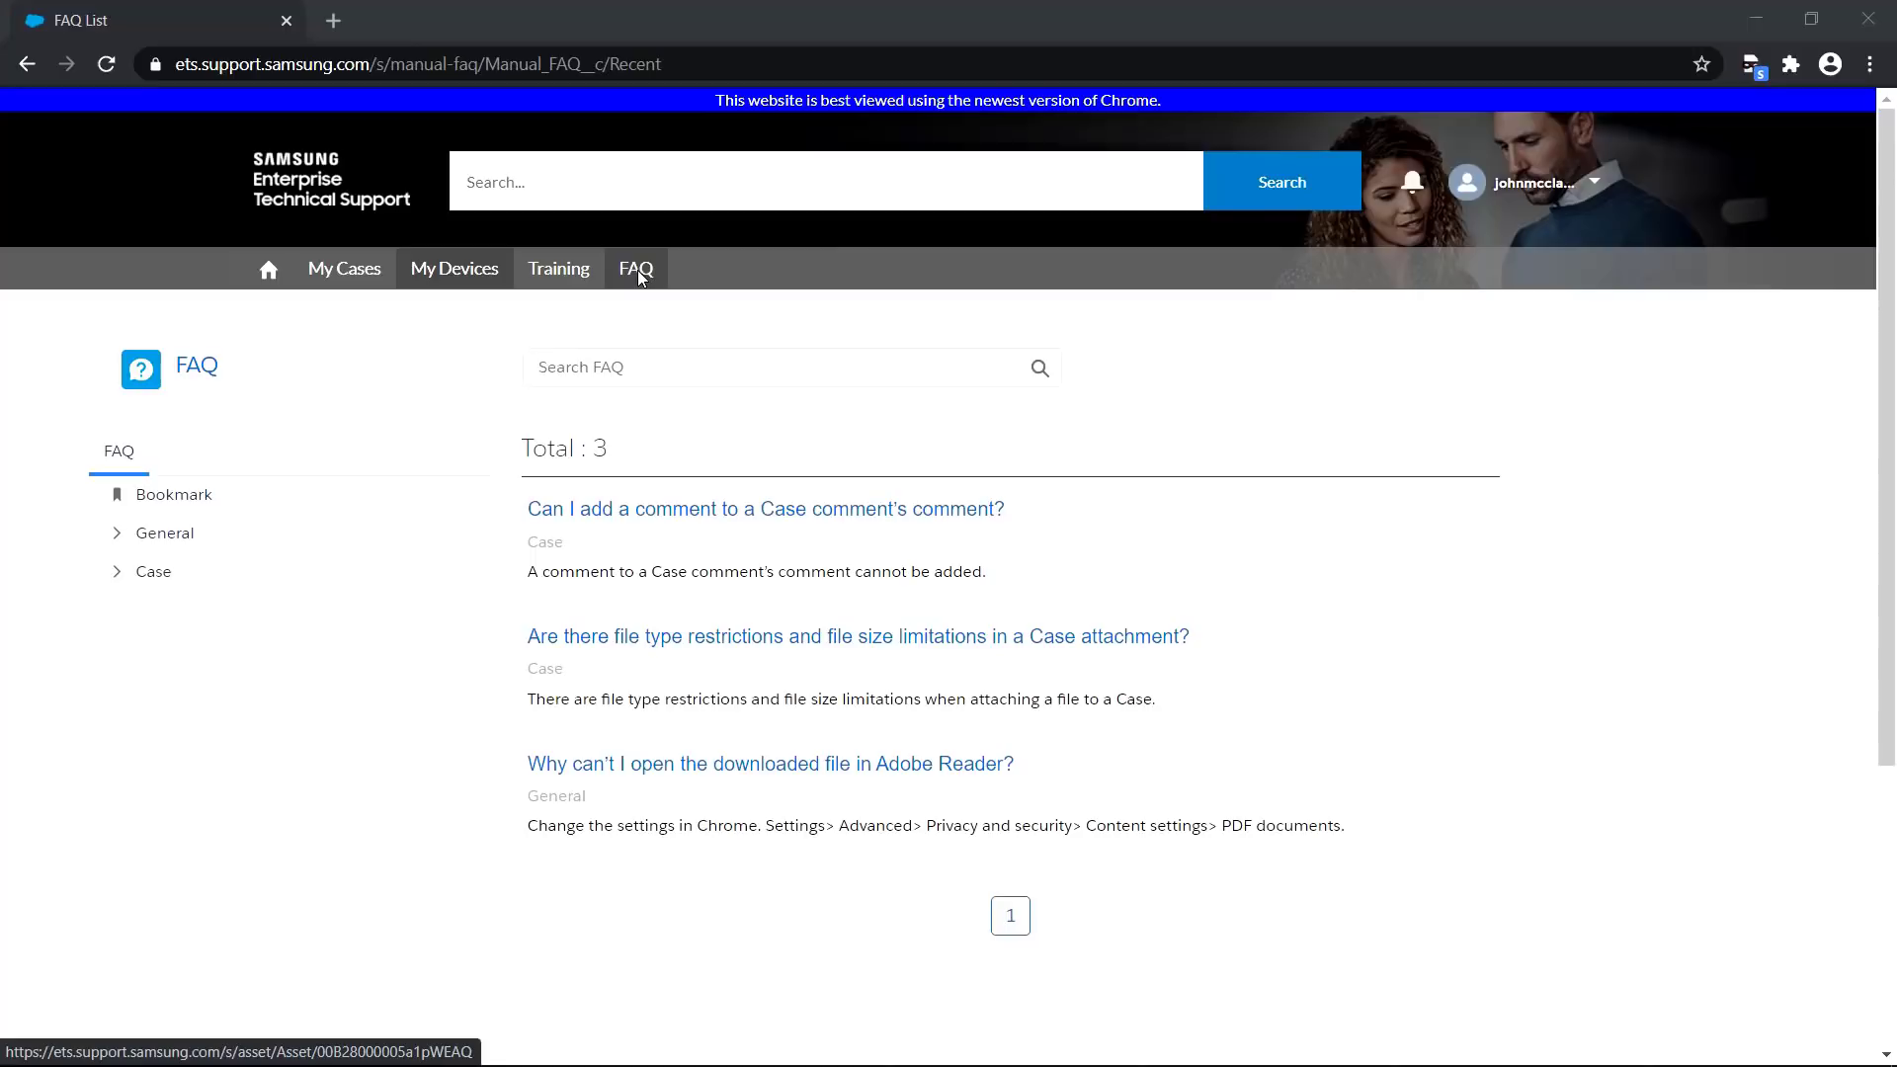
{"action": "left_click", "coordinate": [478, 283]}
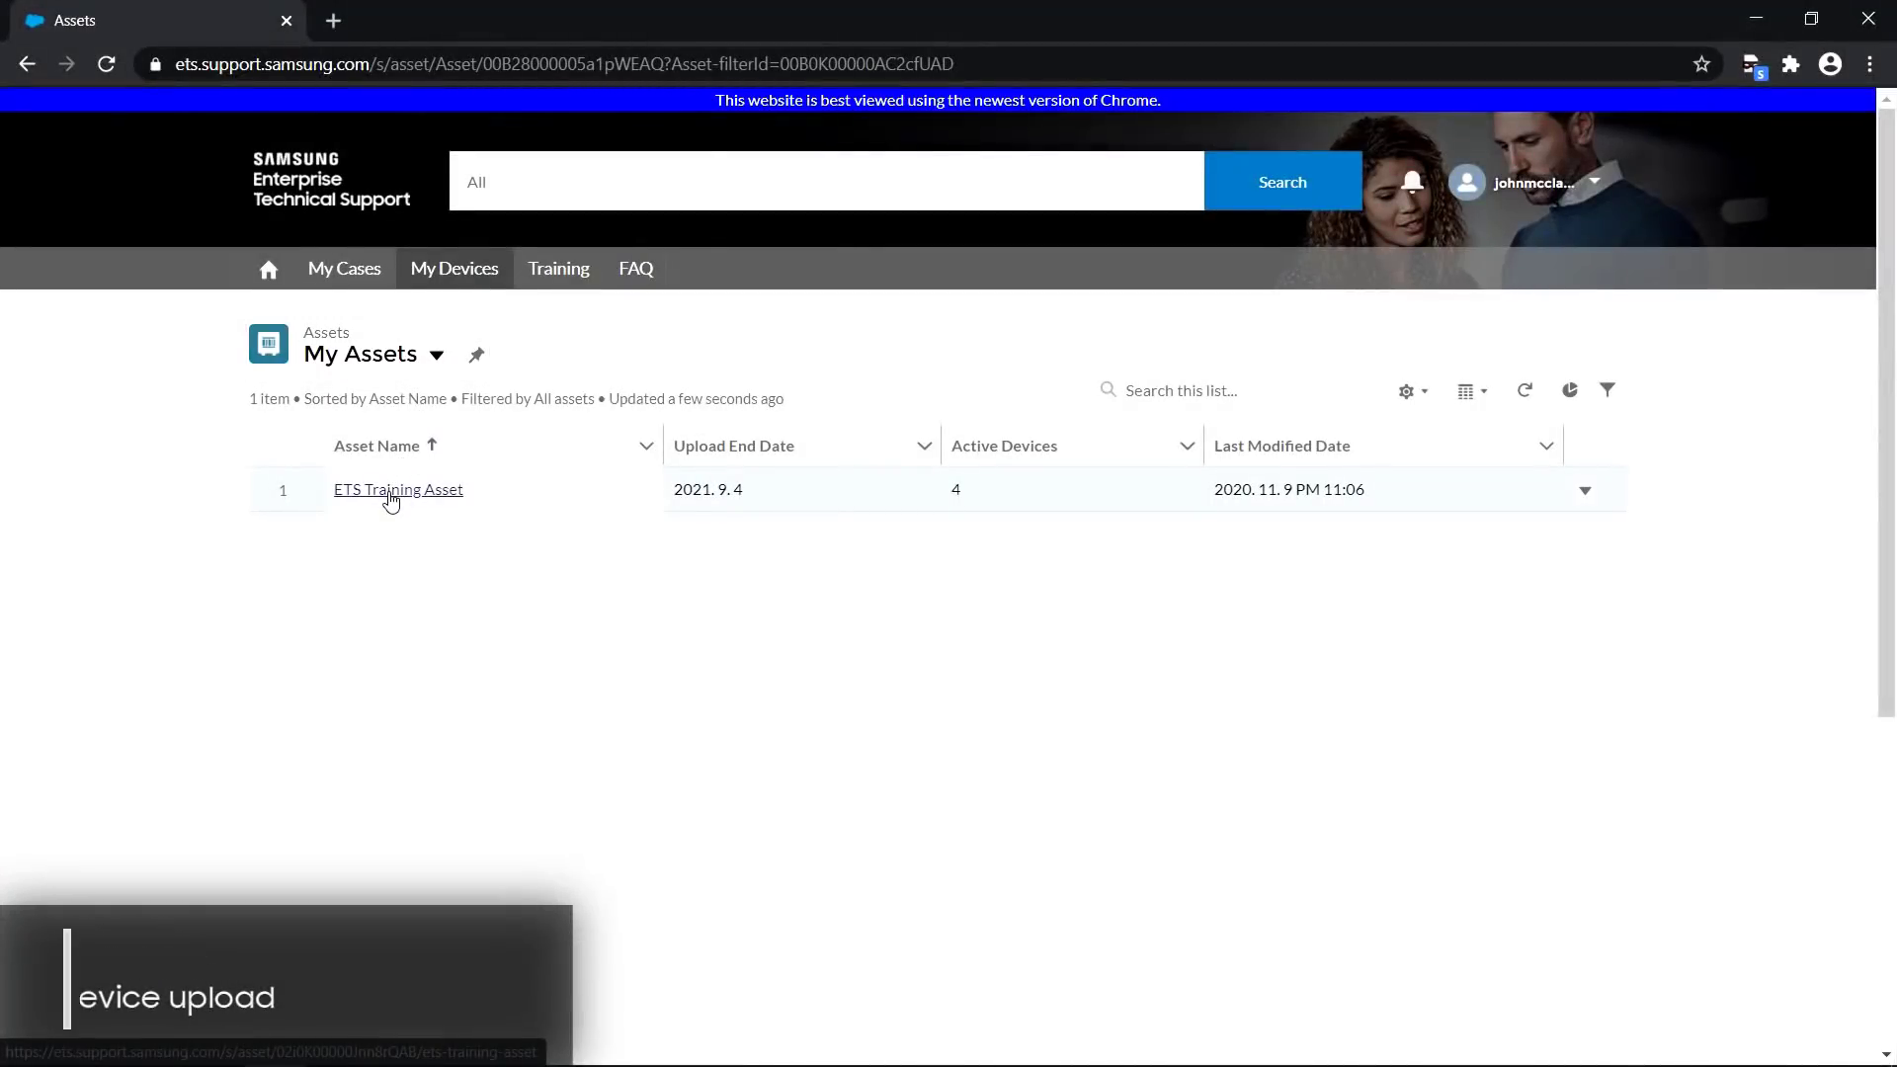
Open ETS Training Asset and its Asset Device Management device list.
{"action": "left_click", "coordinate": [391, 492]}
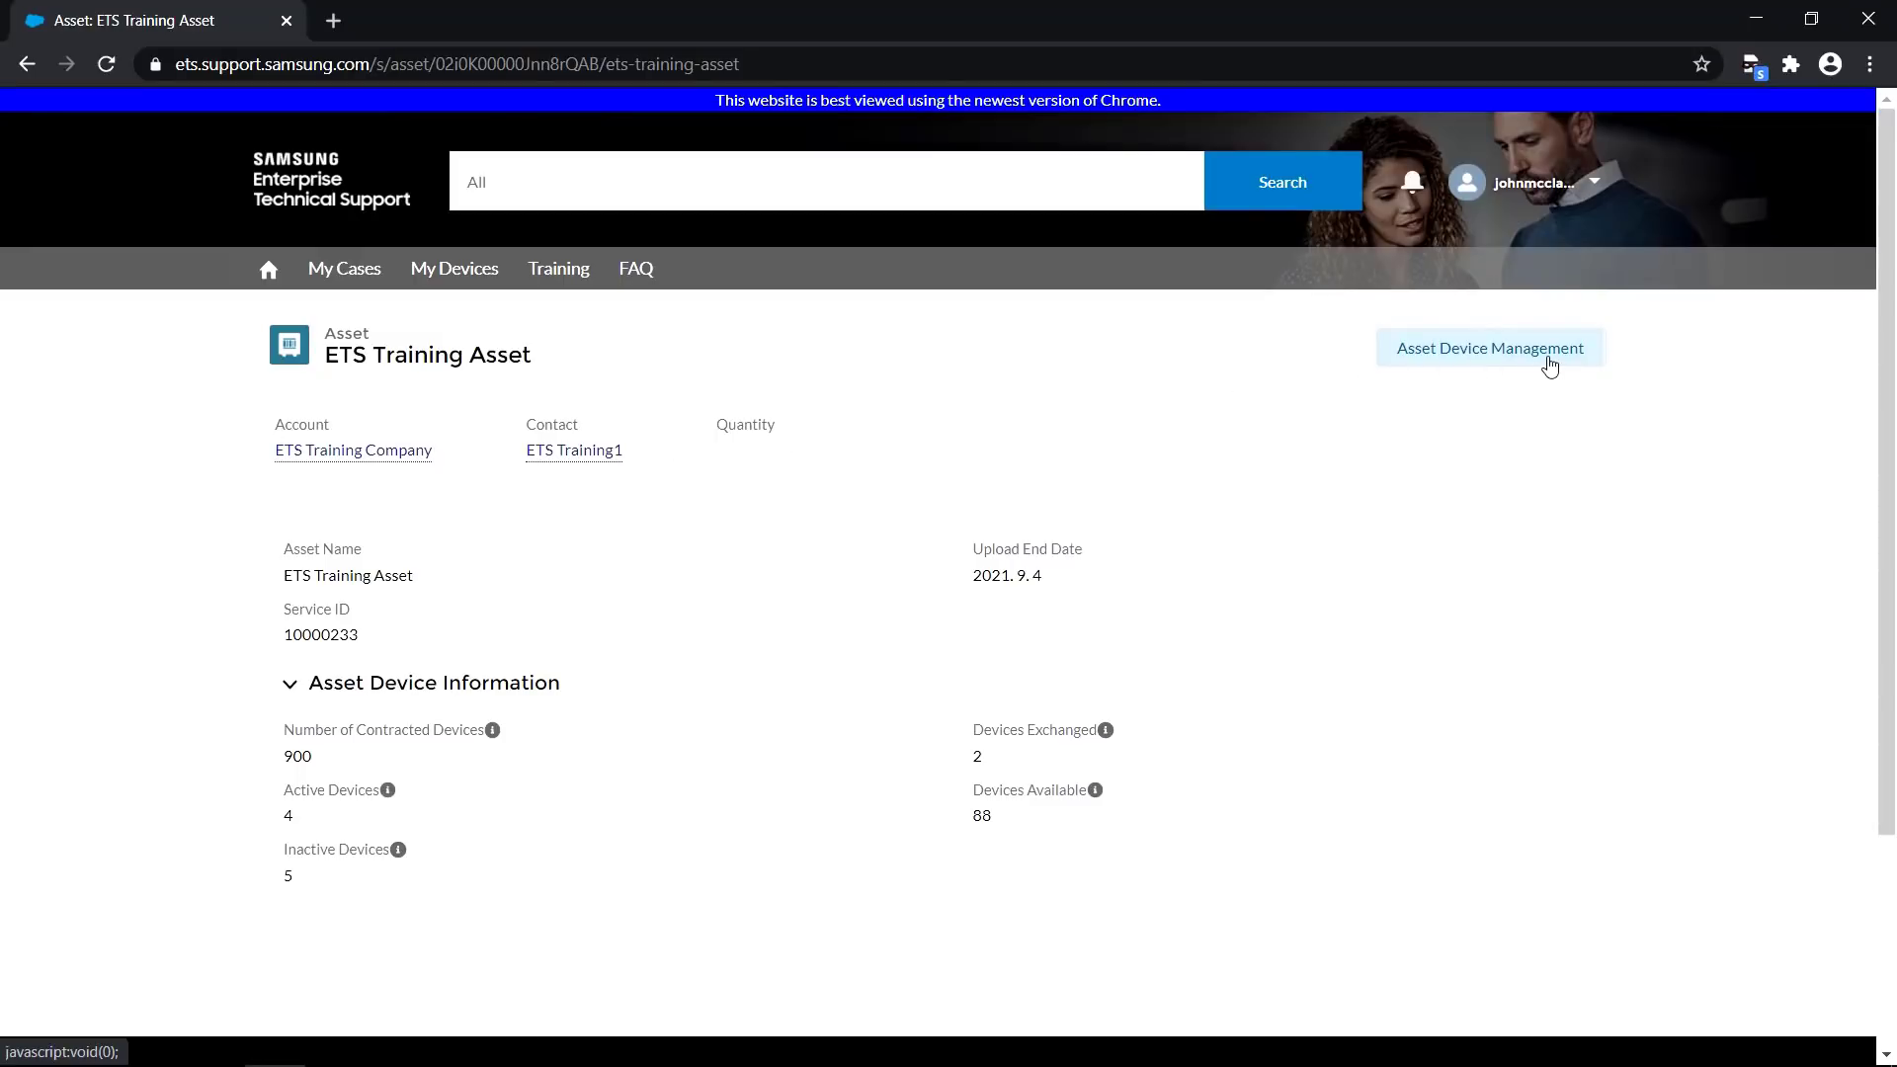
{"action": "left_click", "coordinate": [1550, 366]}
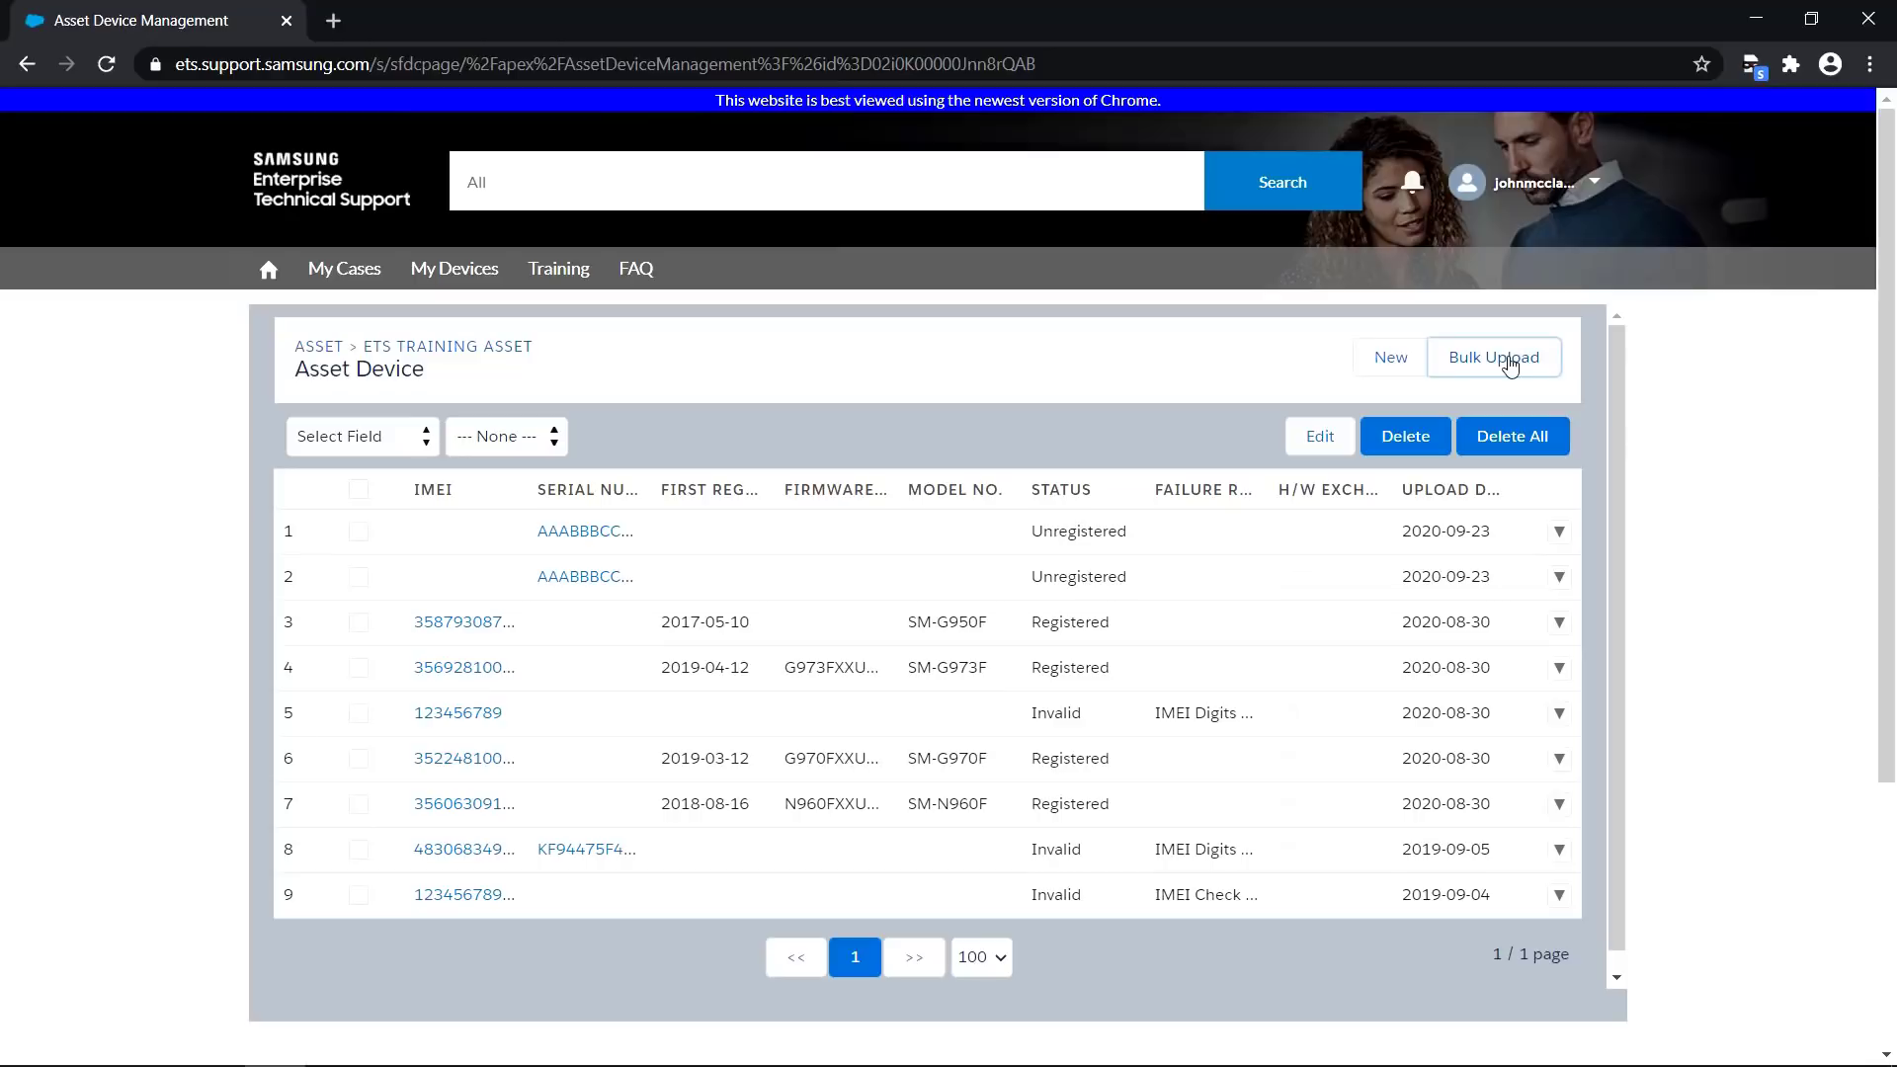
Bulk-upload IMEIs_bulk_upload.csv to ETS Training Asset, save, and acknowledge the alert.
{"action": "left_click", "coordinate": [1509, 361]}
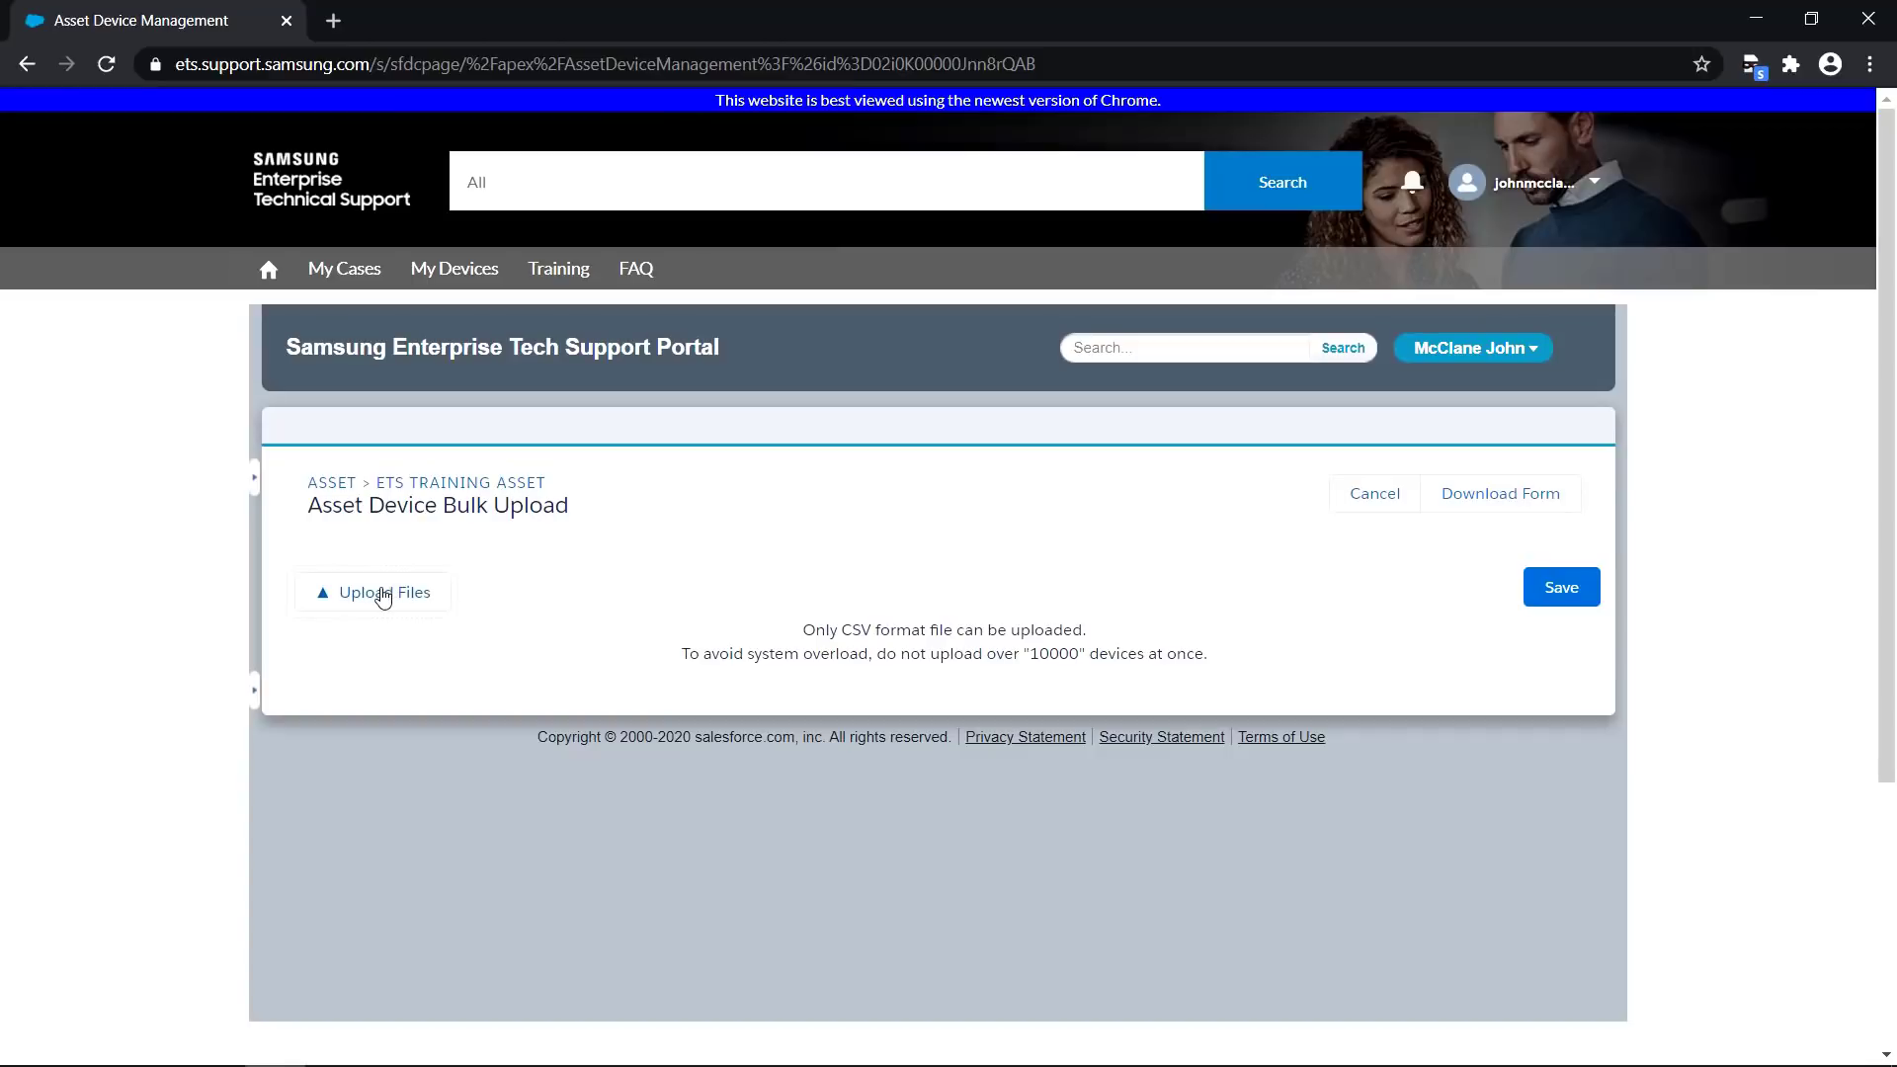
{"action": "left_click", "coordinate": [384, 594]}
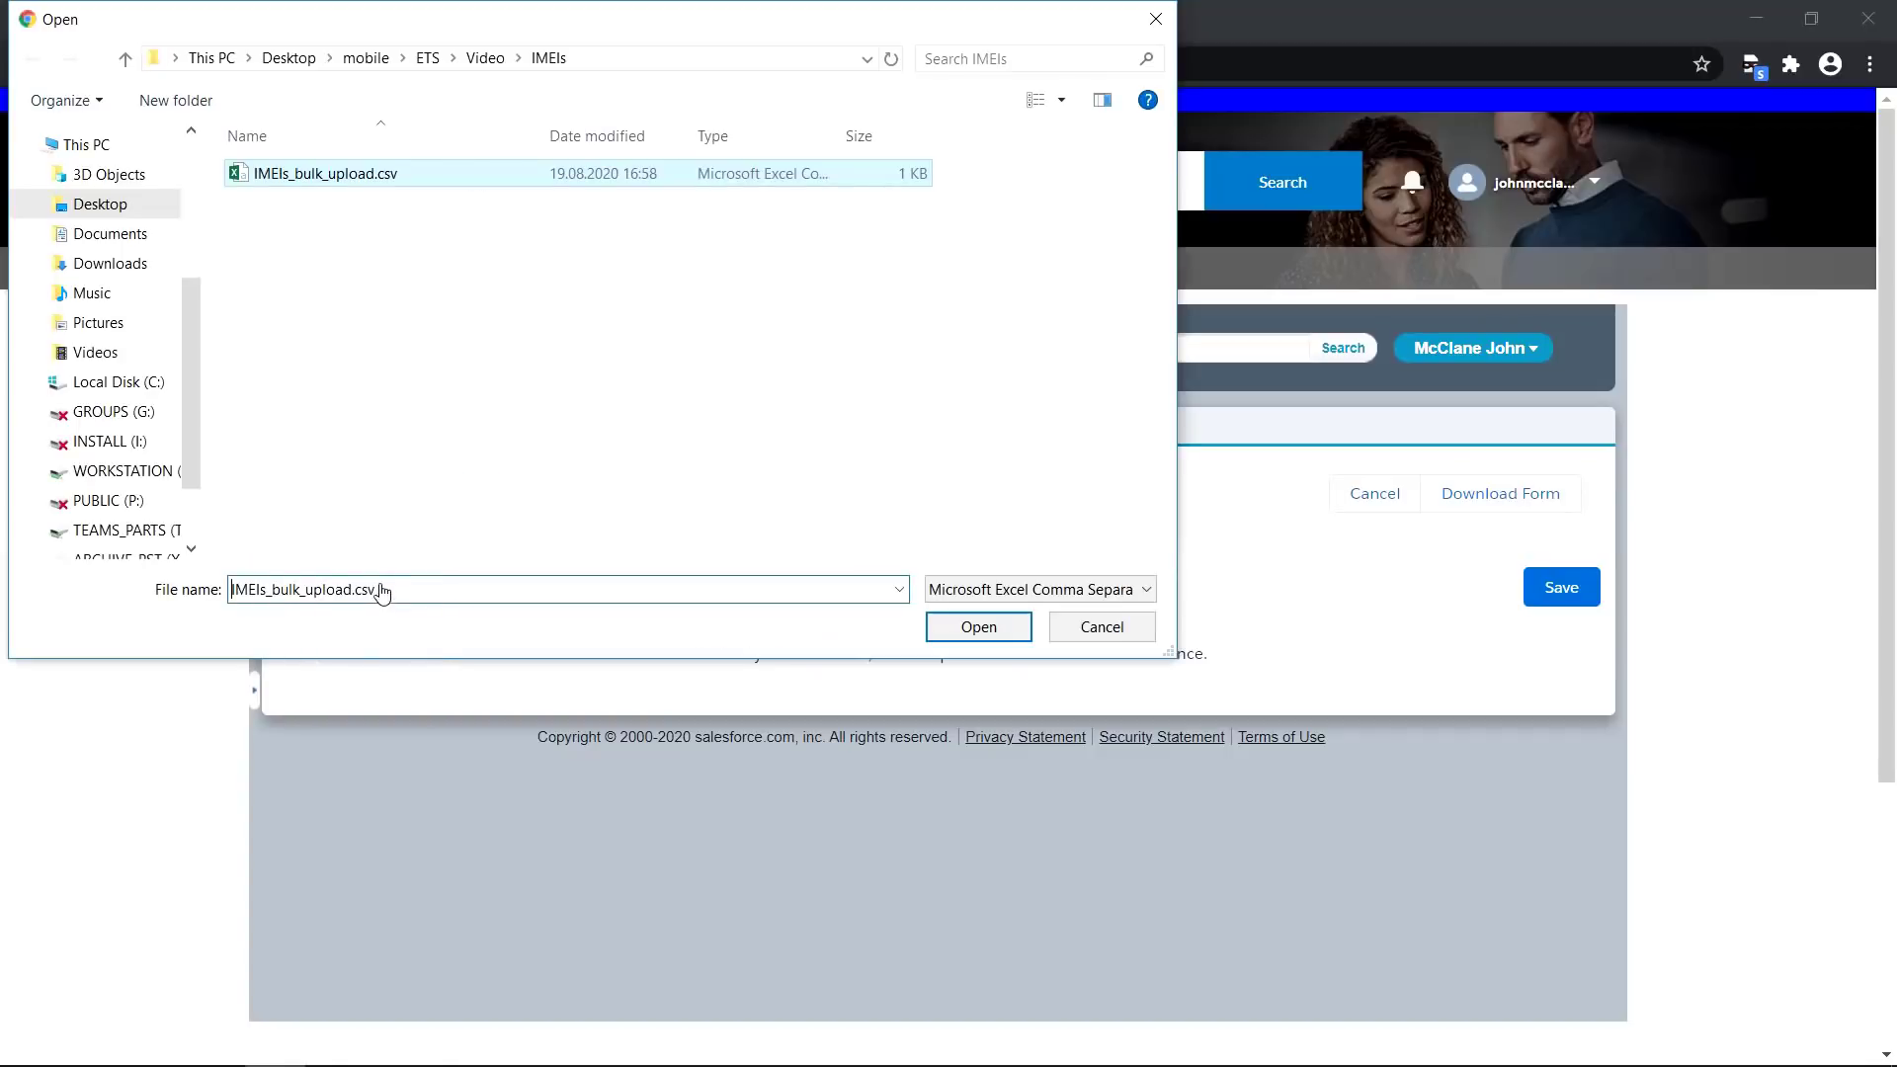
{"action": "double_click", "coordinate": [308, 182]}
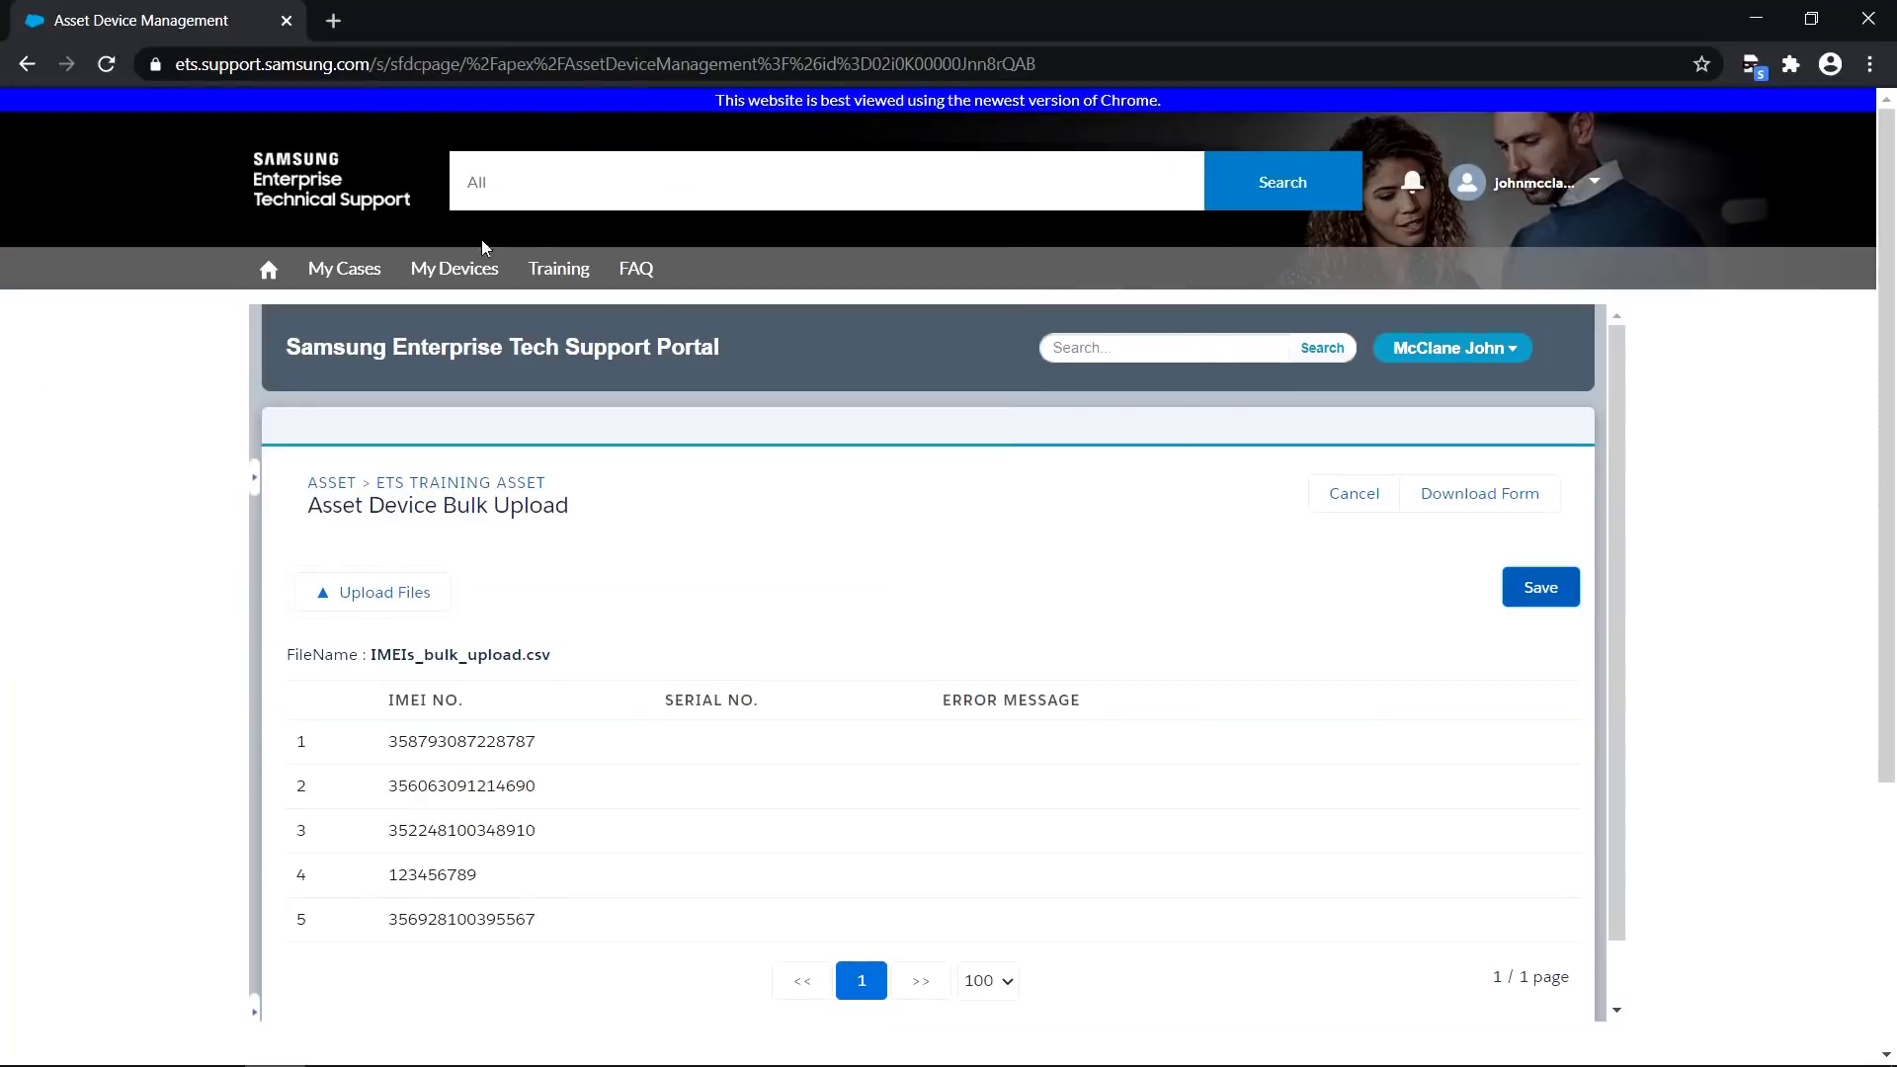
{"action": "left_click", "coordinate": [1556, 595]}
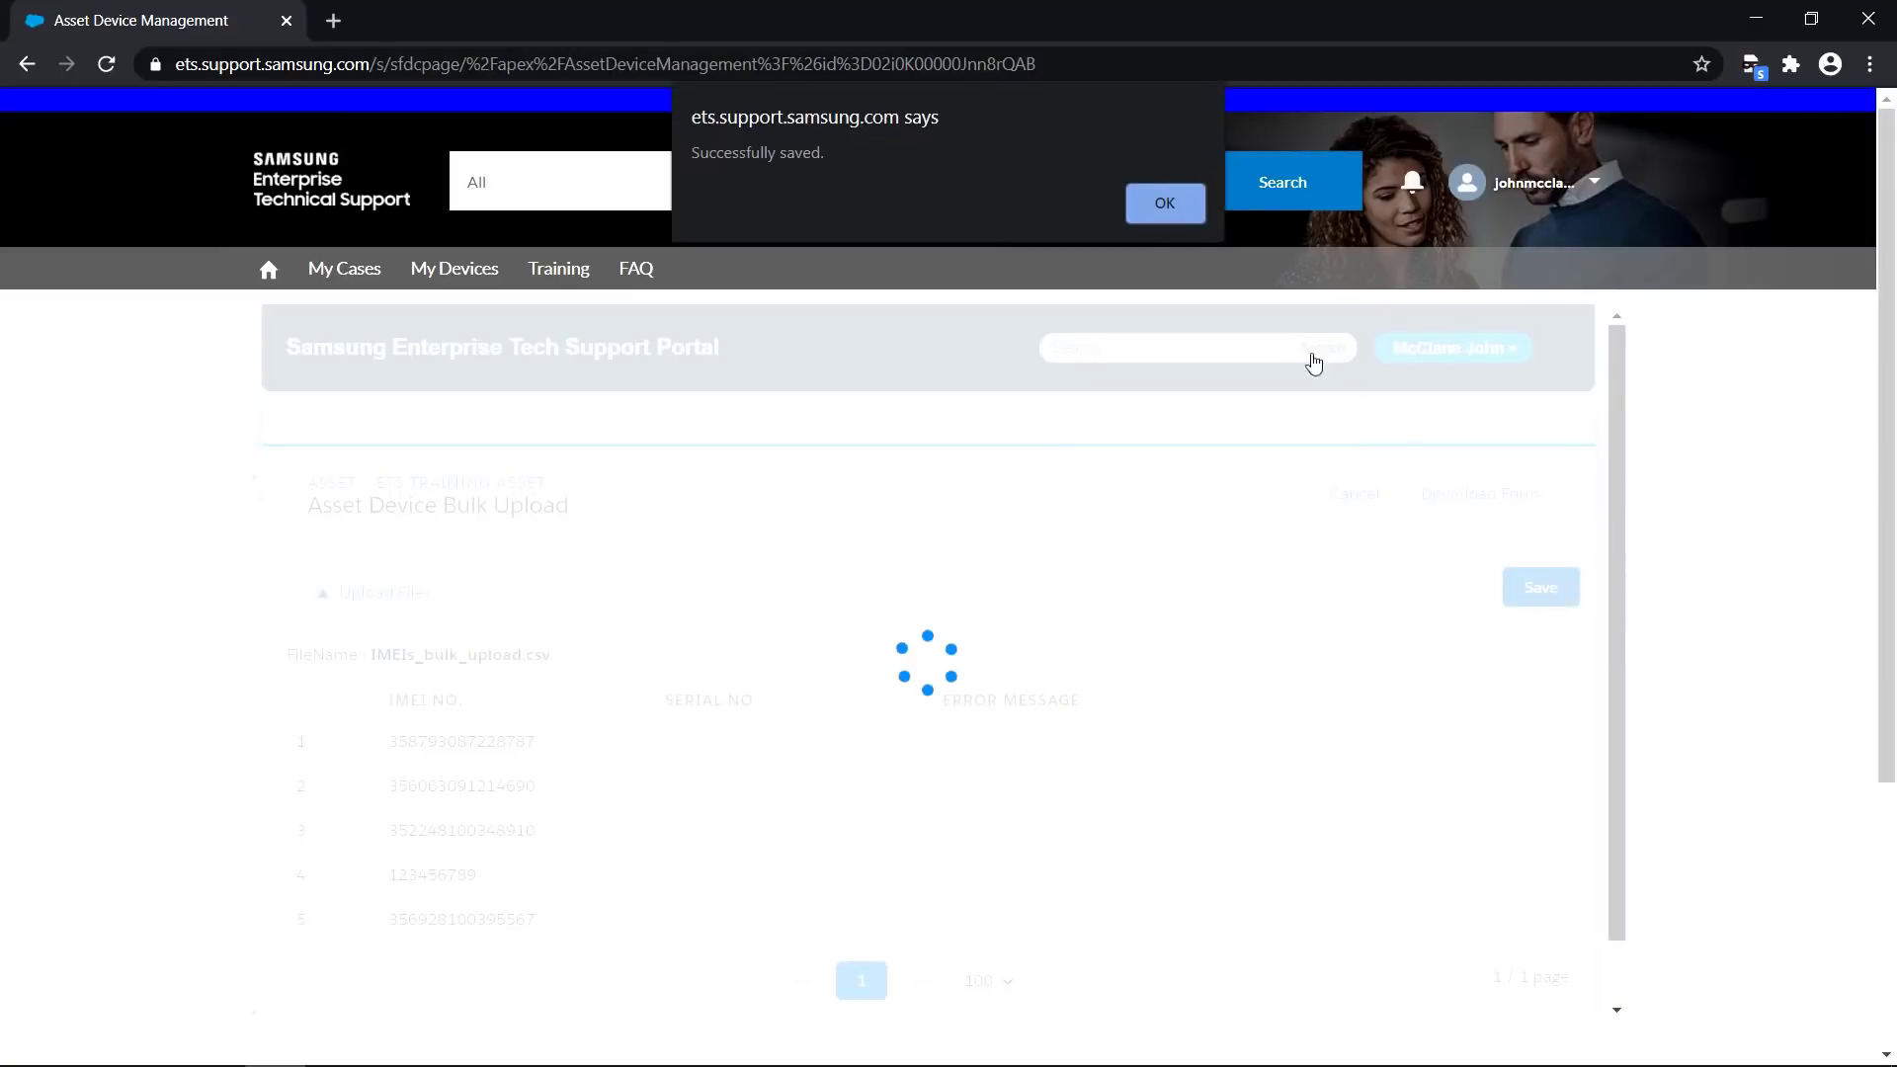
{"action": "left_click", "coordinate": [1166, 207]}
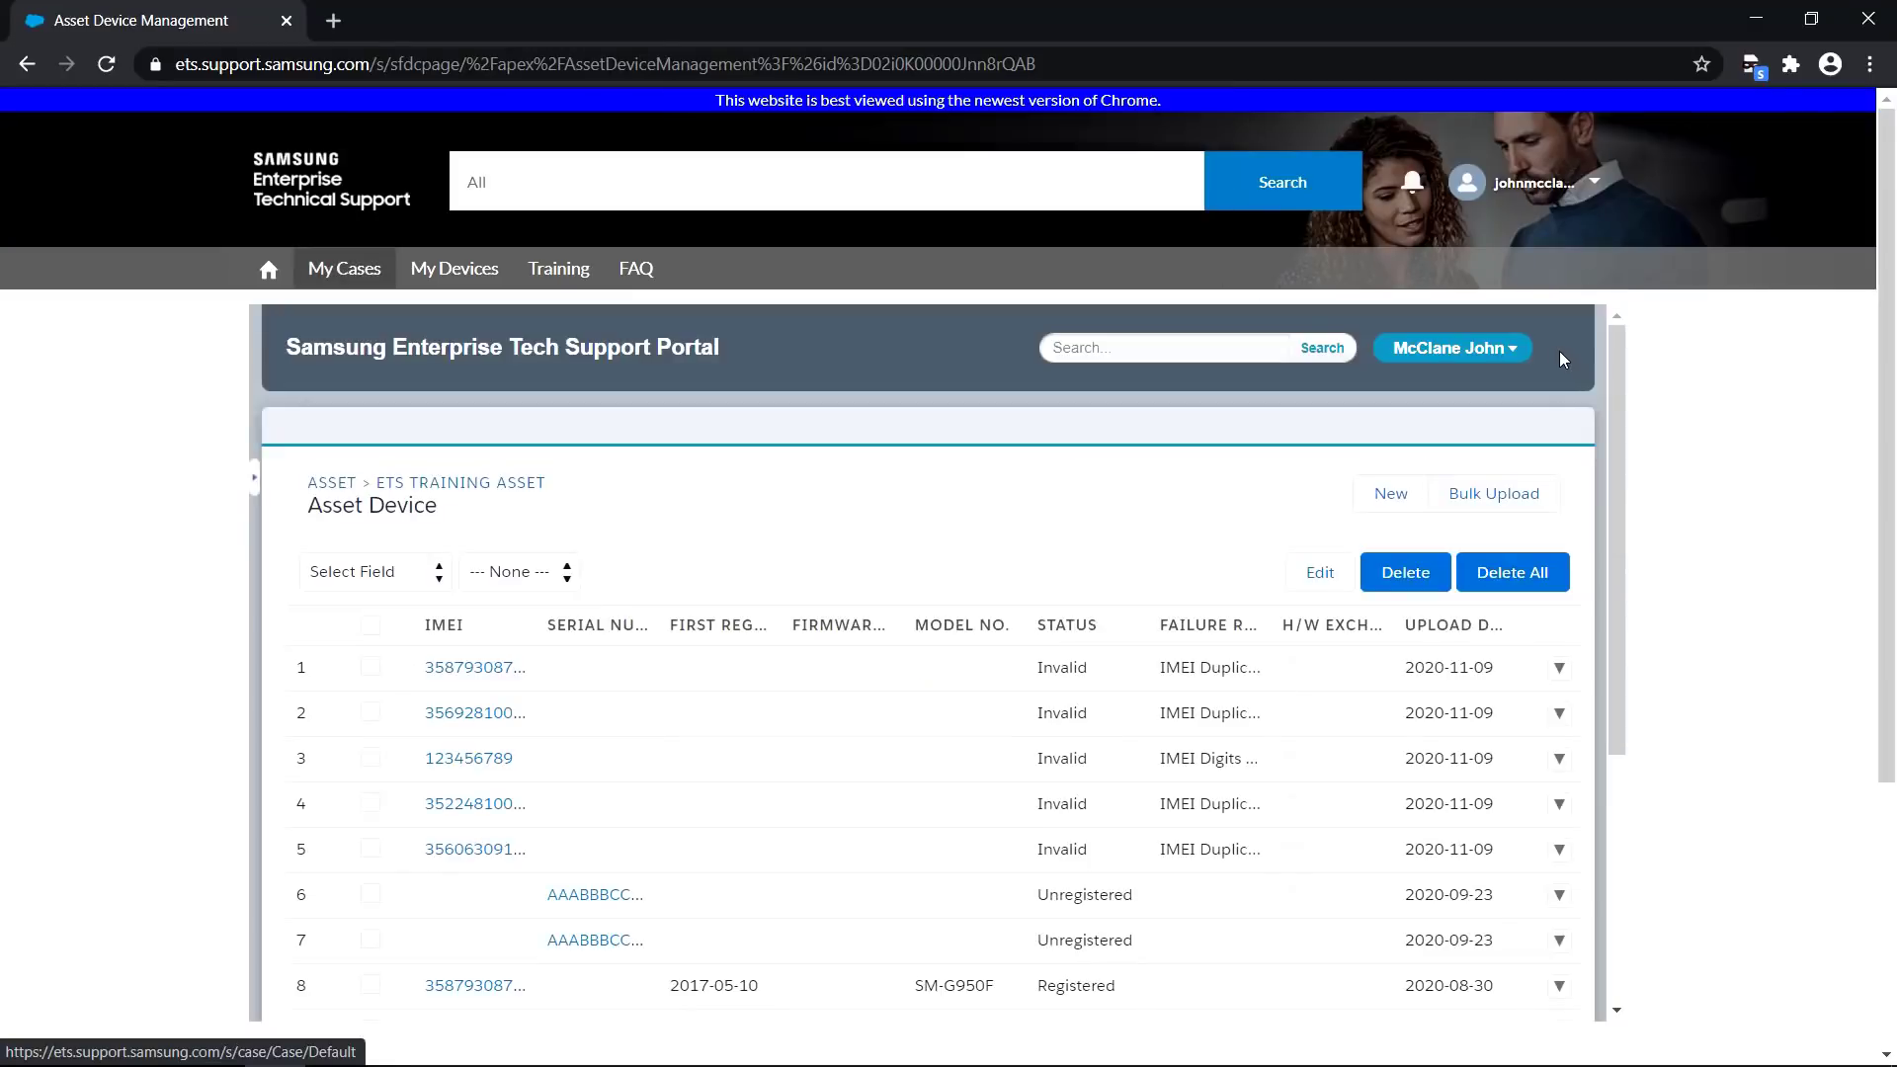
Start a new support case from My Cases and choose Device as the product.
{"action": "left_click", "coordinate": [357, 278]}
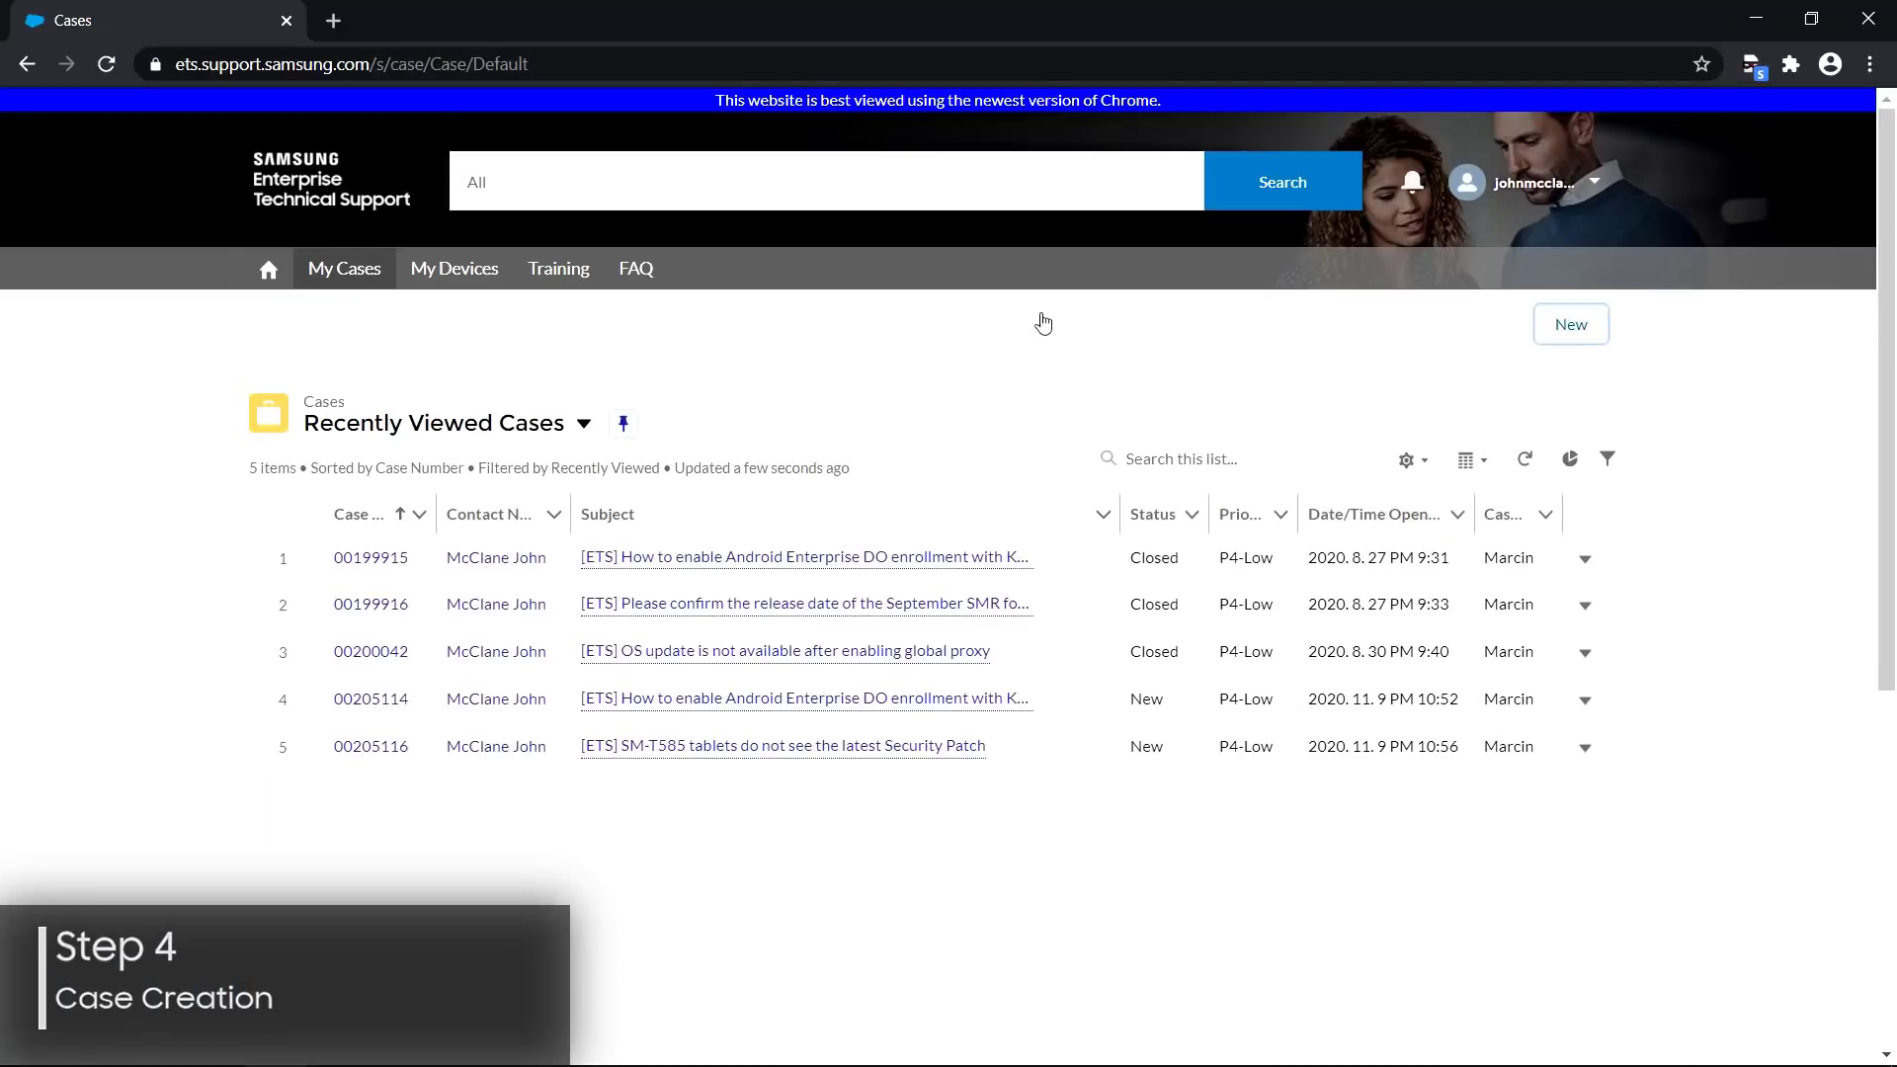
{"action": "left_click", "coordinate": [1571, 336]}
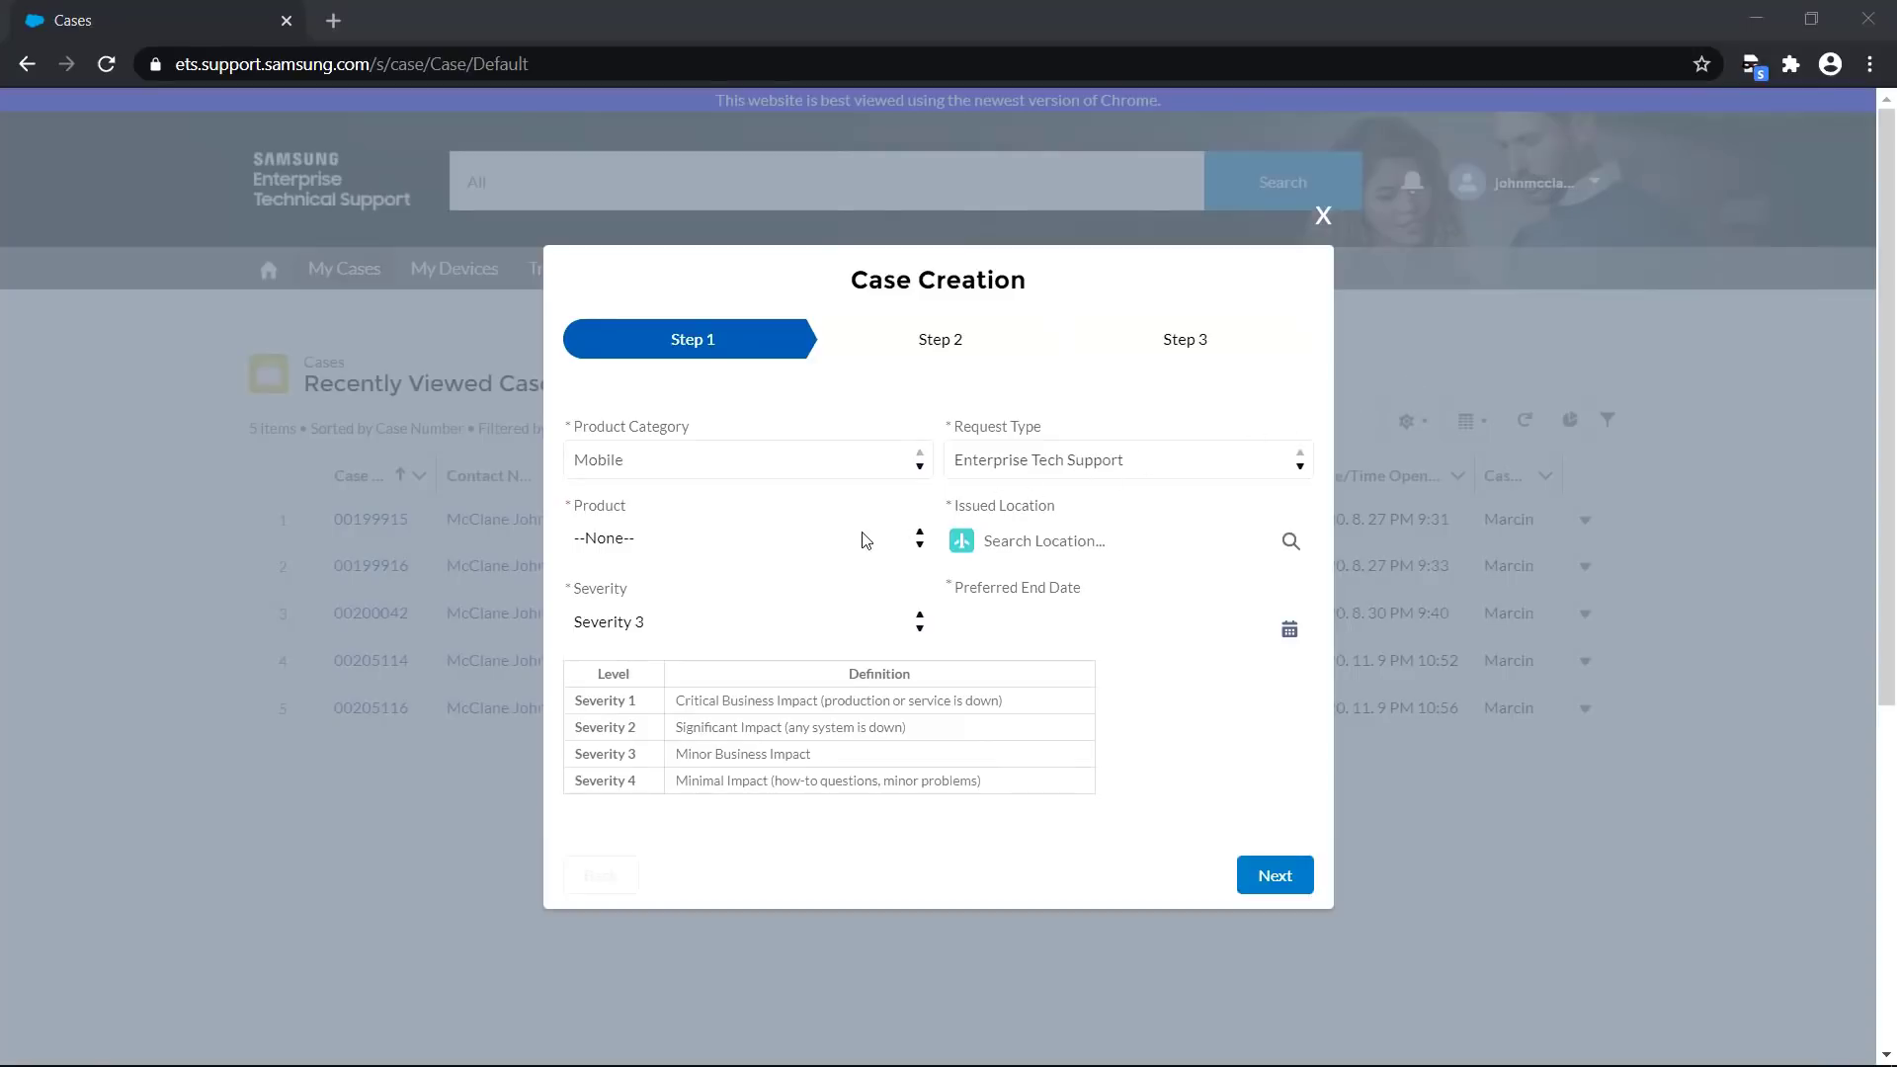
{"action": "left_click", "coordinate": [863, 540]}
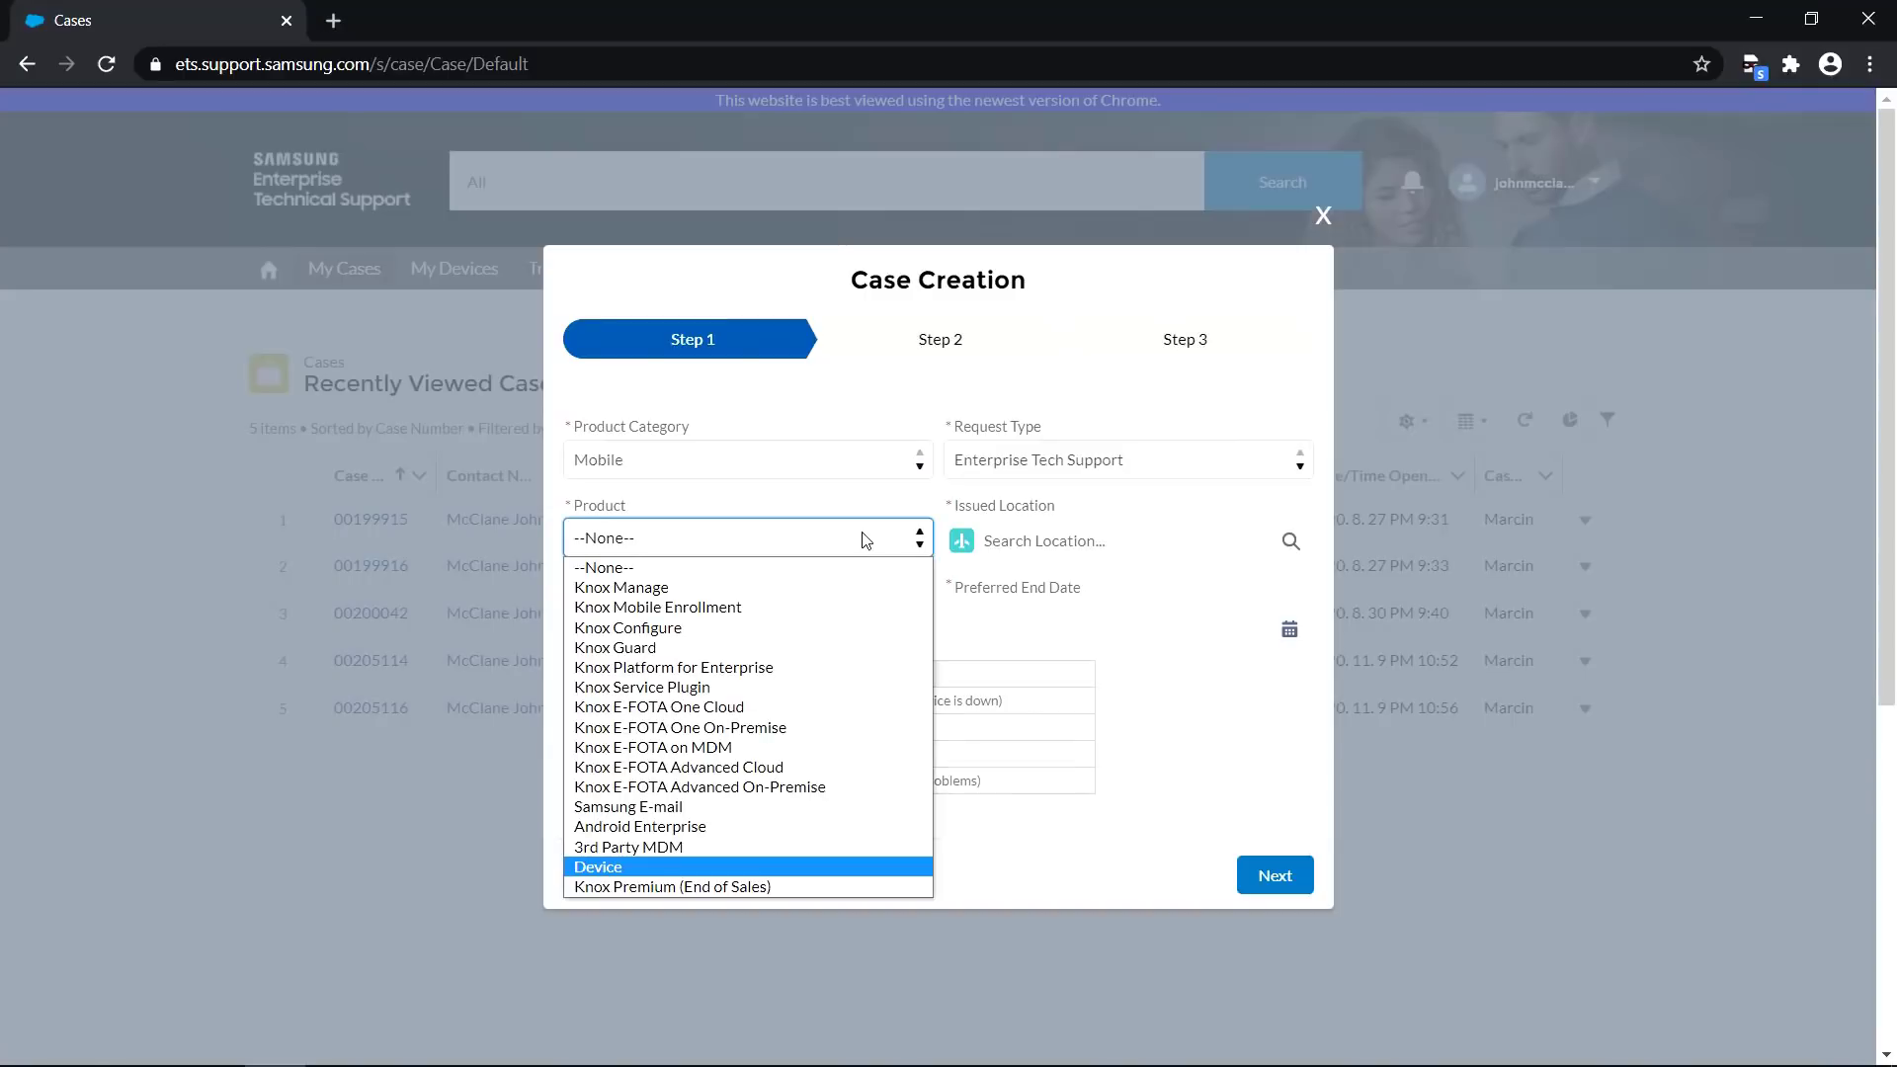
Set issued location Poland, Severity 3, and preferred end date 17 November 2020.
{"action": "left_click", "coordinate": [623, 870]}
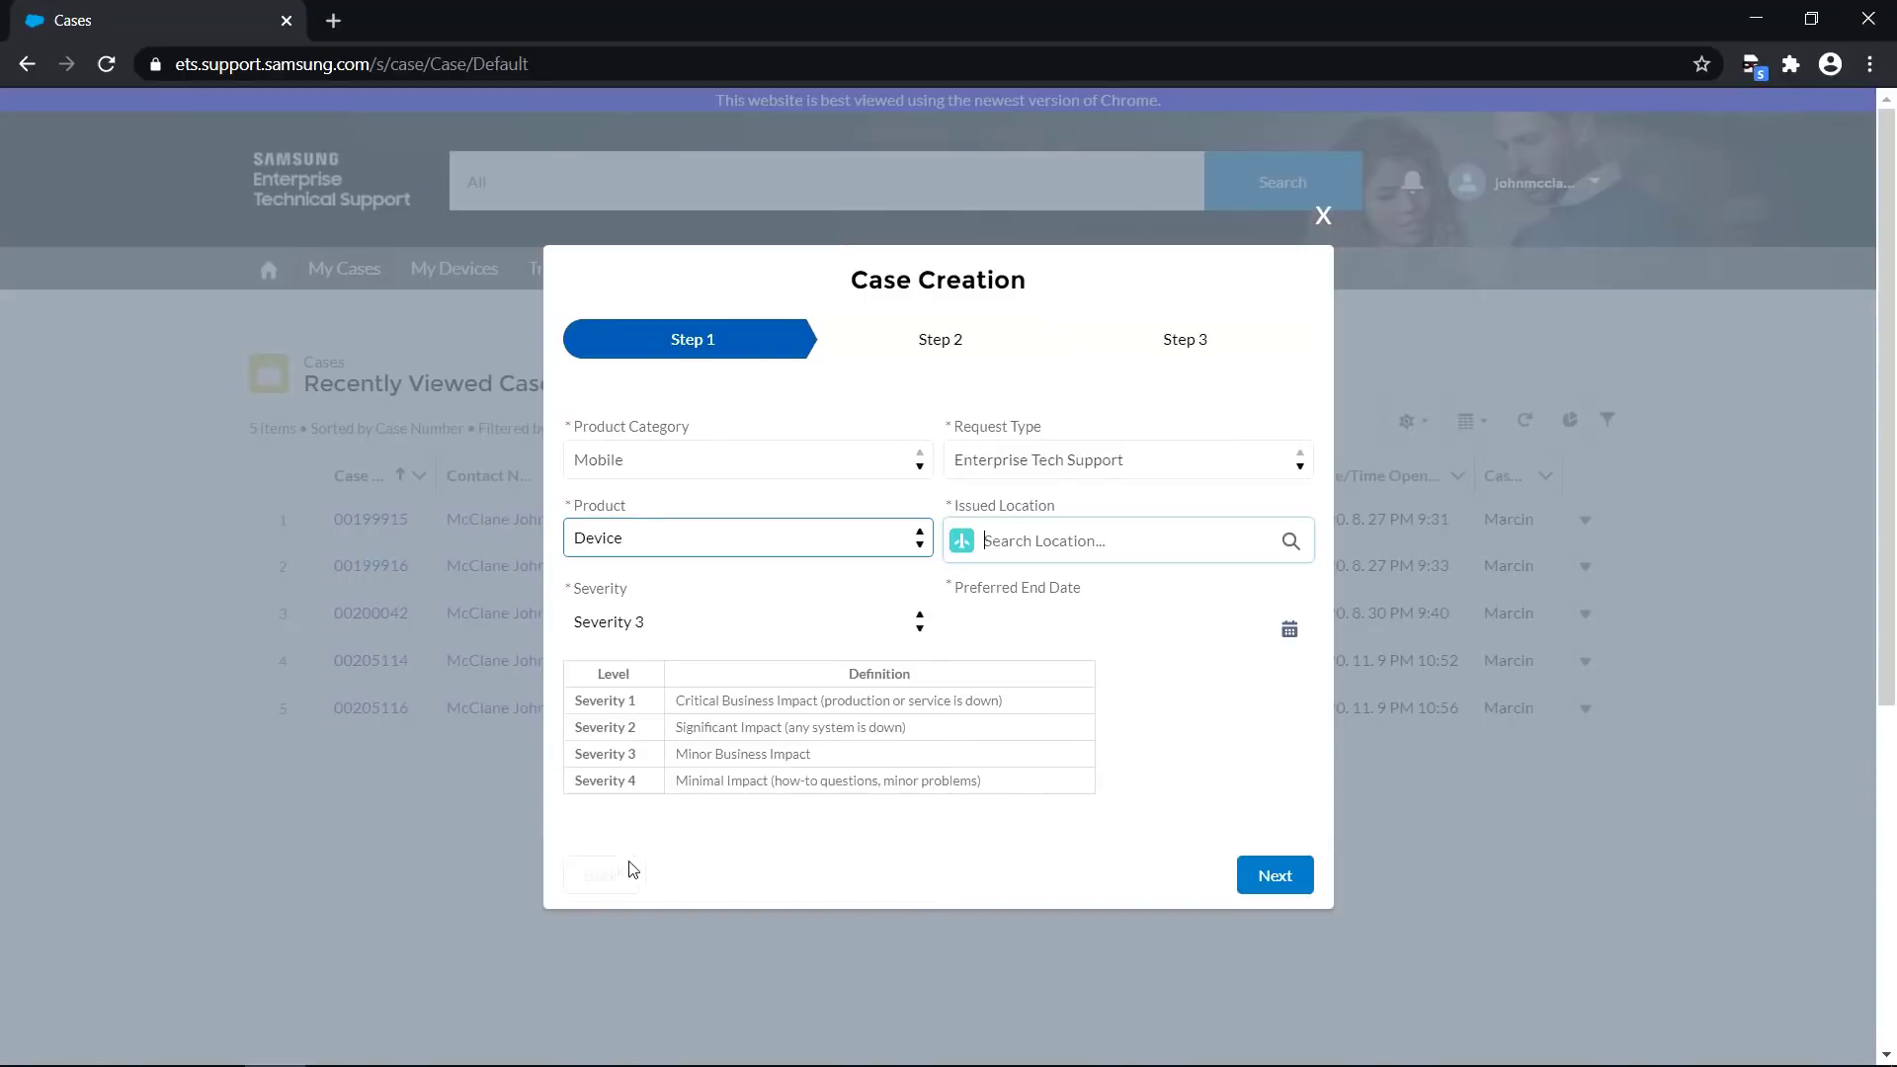
{"action": "left_click", "coordinate": [1060, 550]}
{"action": "type", "text": "Pol"}
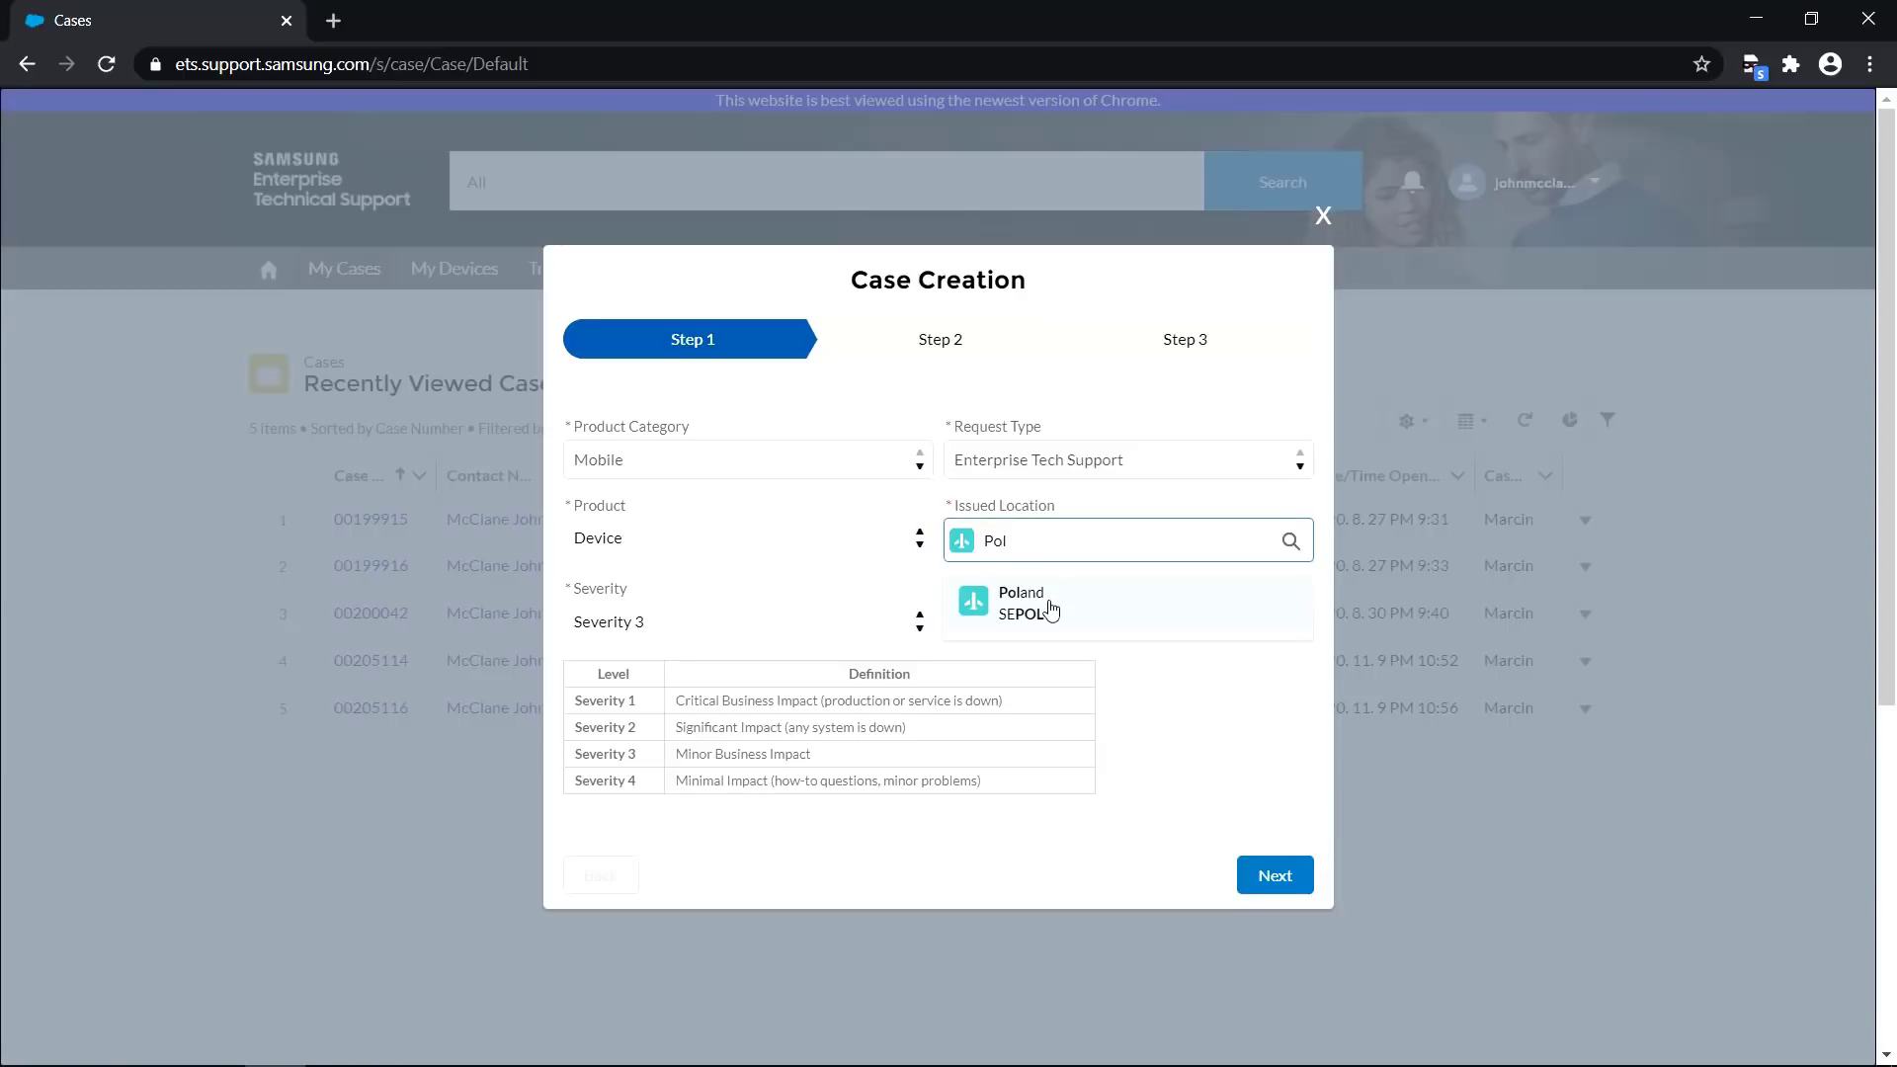
{"action": "left_click", "coordinate": [1049, 604]}
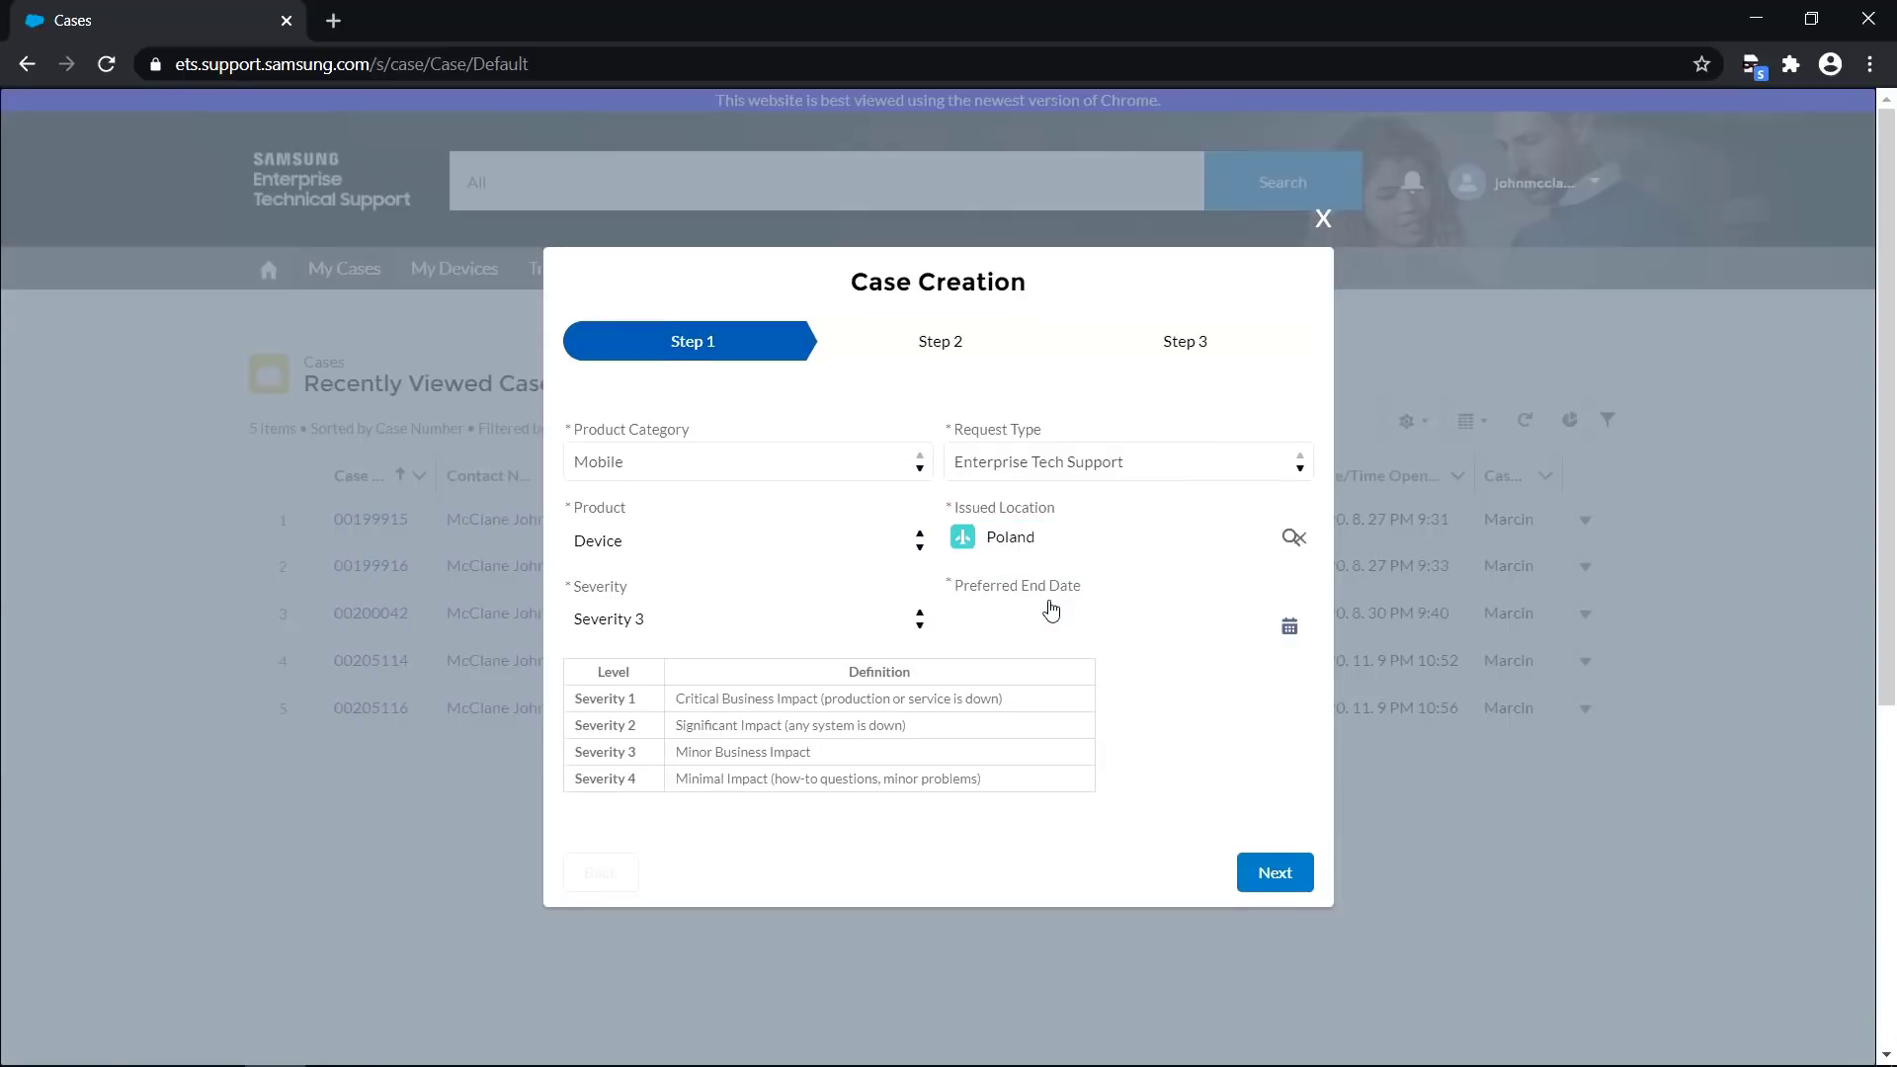
{"action": "left_click", "coordinate": [899, 633]}
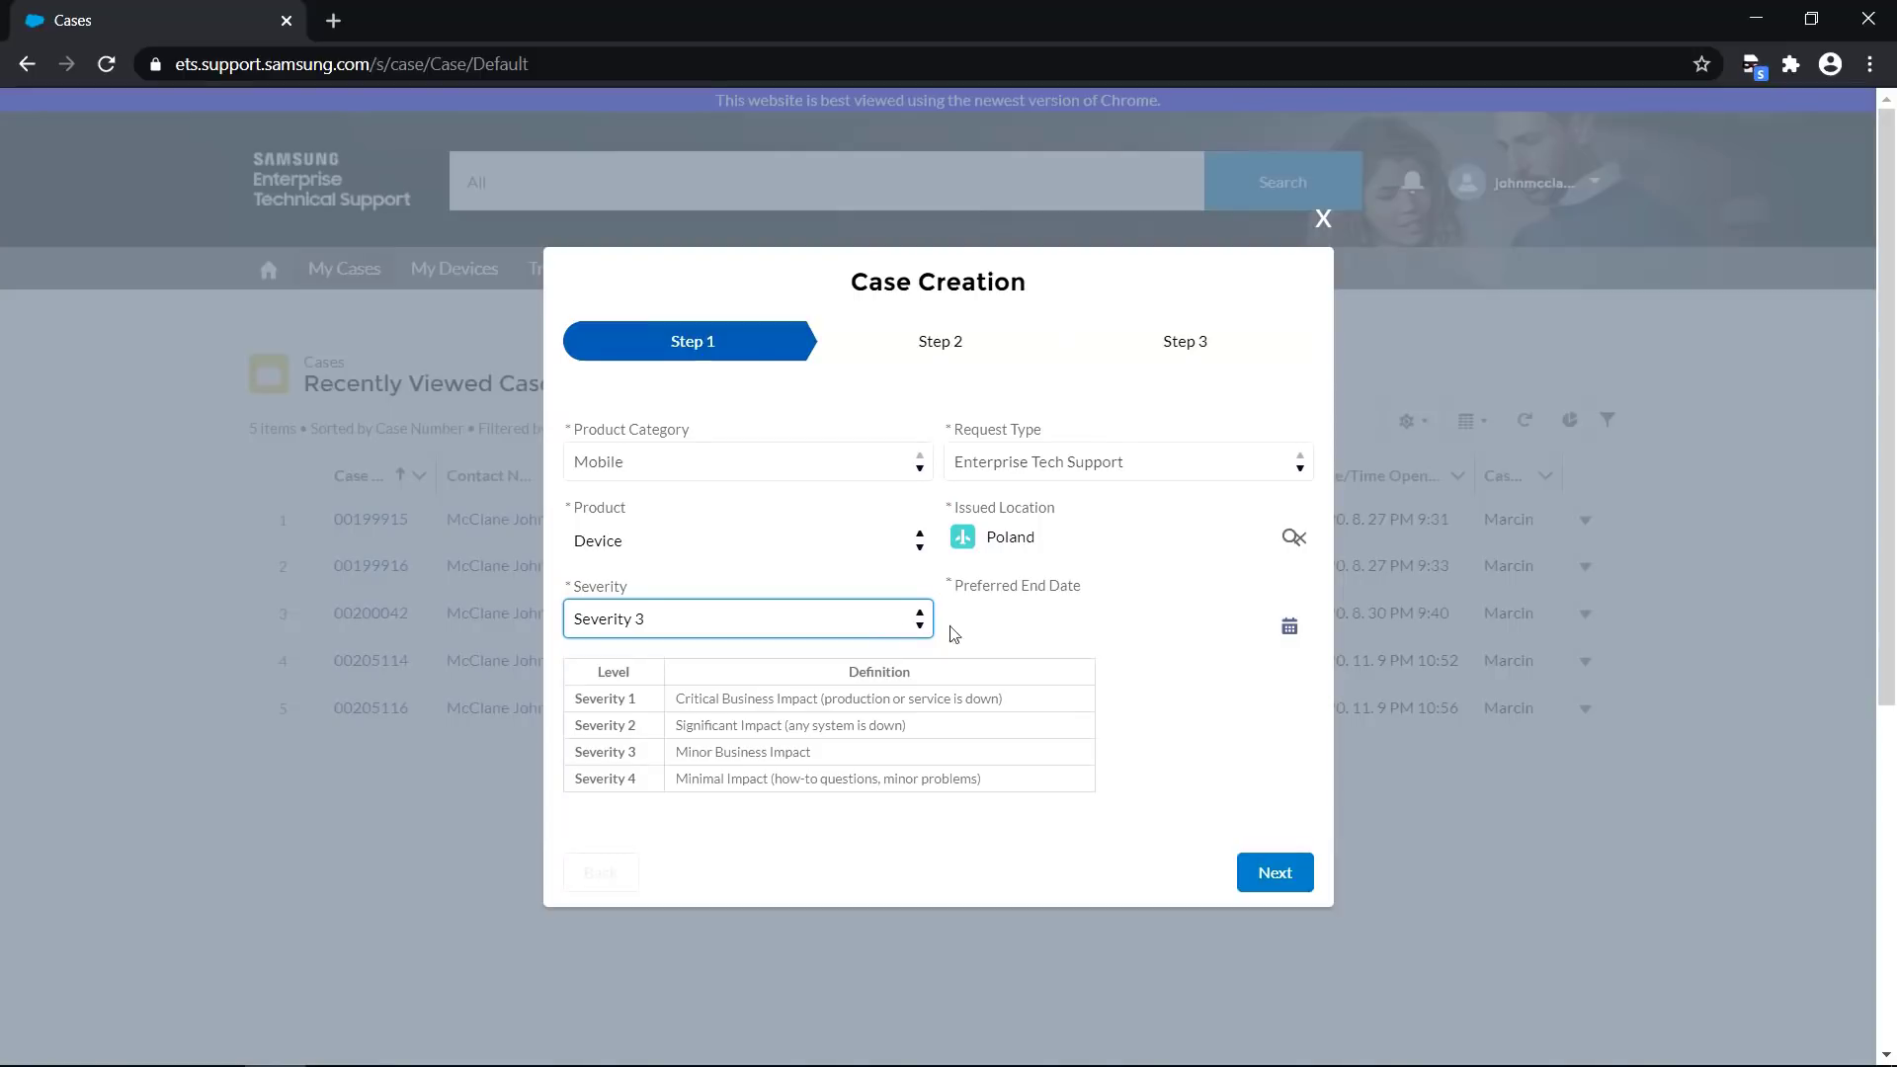
{"action": "left_click", "coordinate": [1294, 633]}
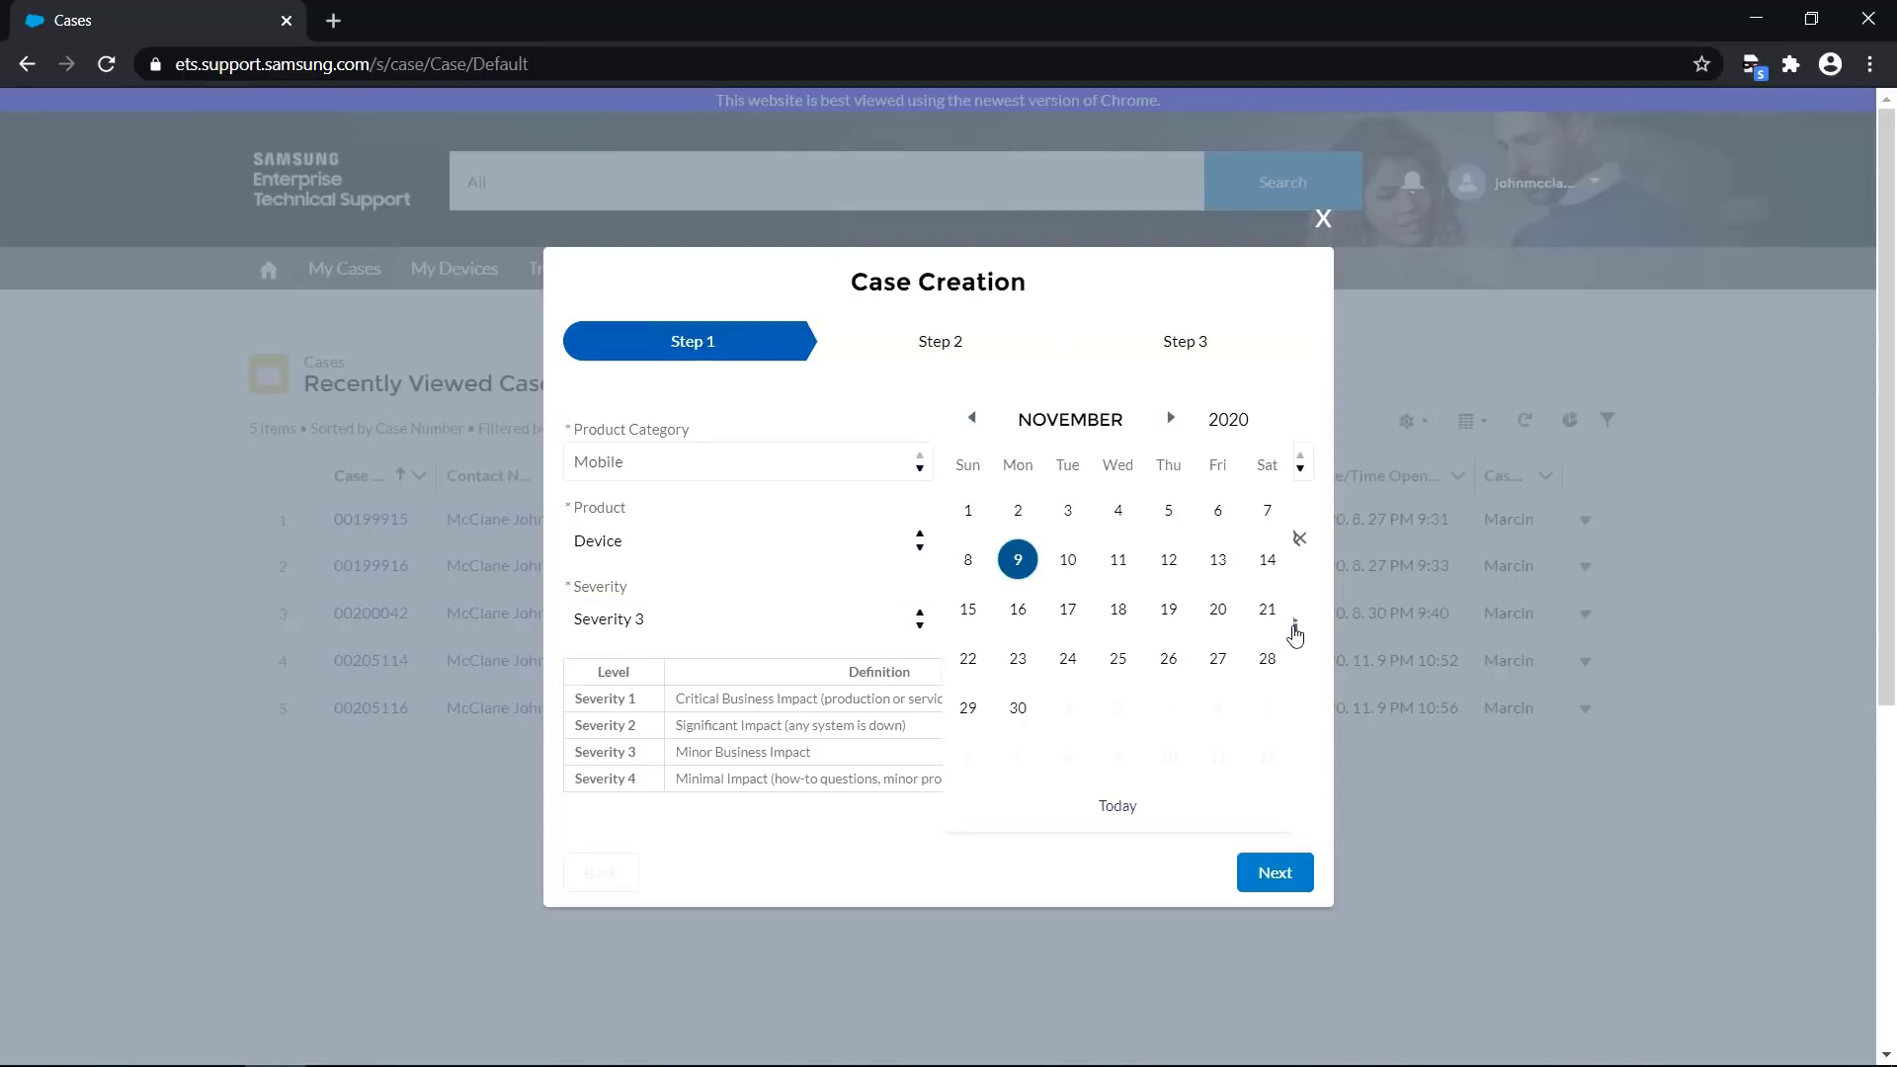
{"action": "left_click", "coordinate": [1071, 614]}
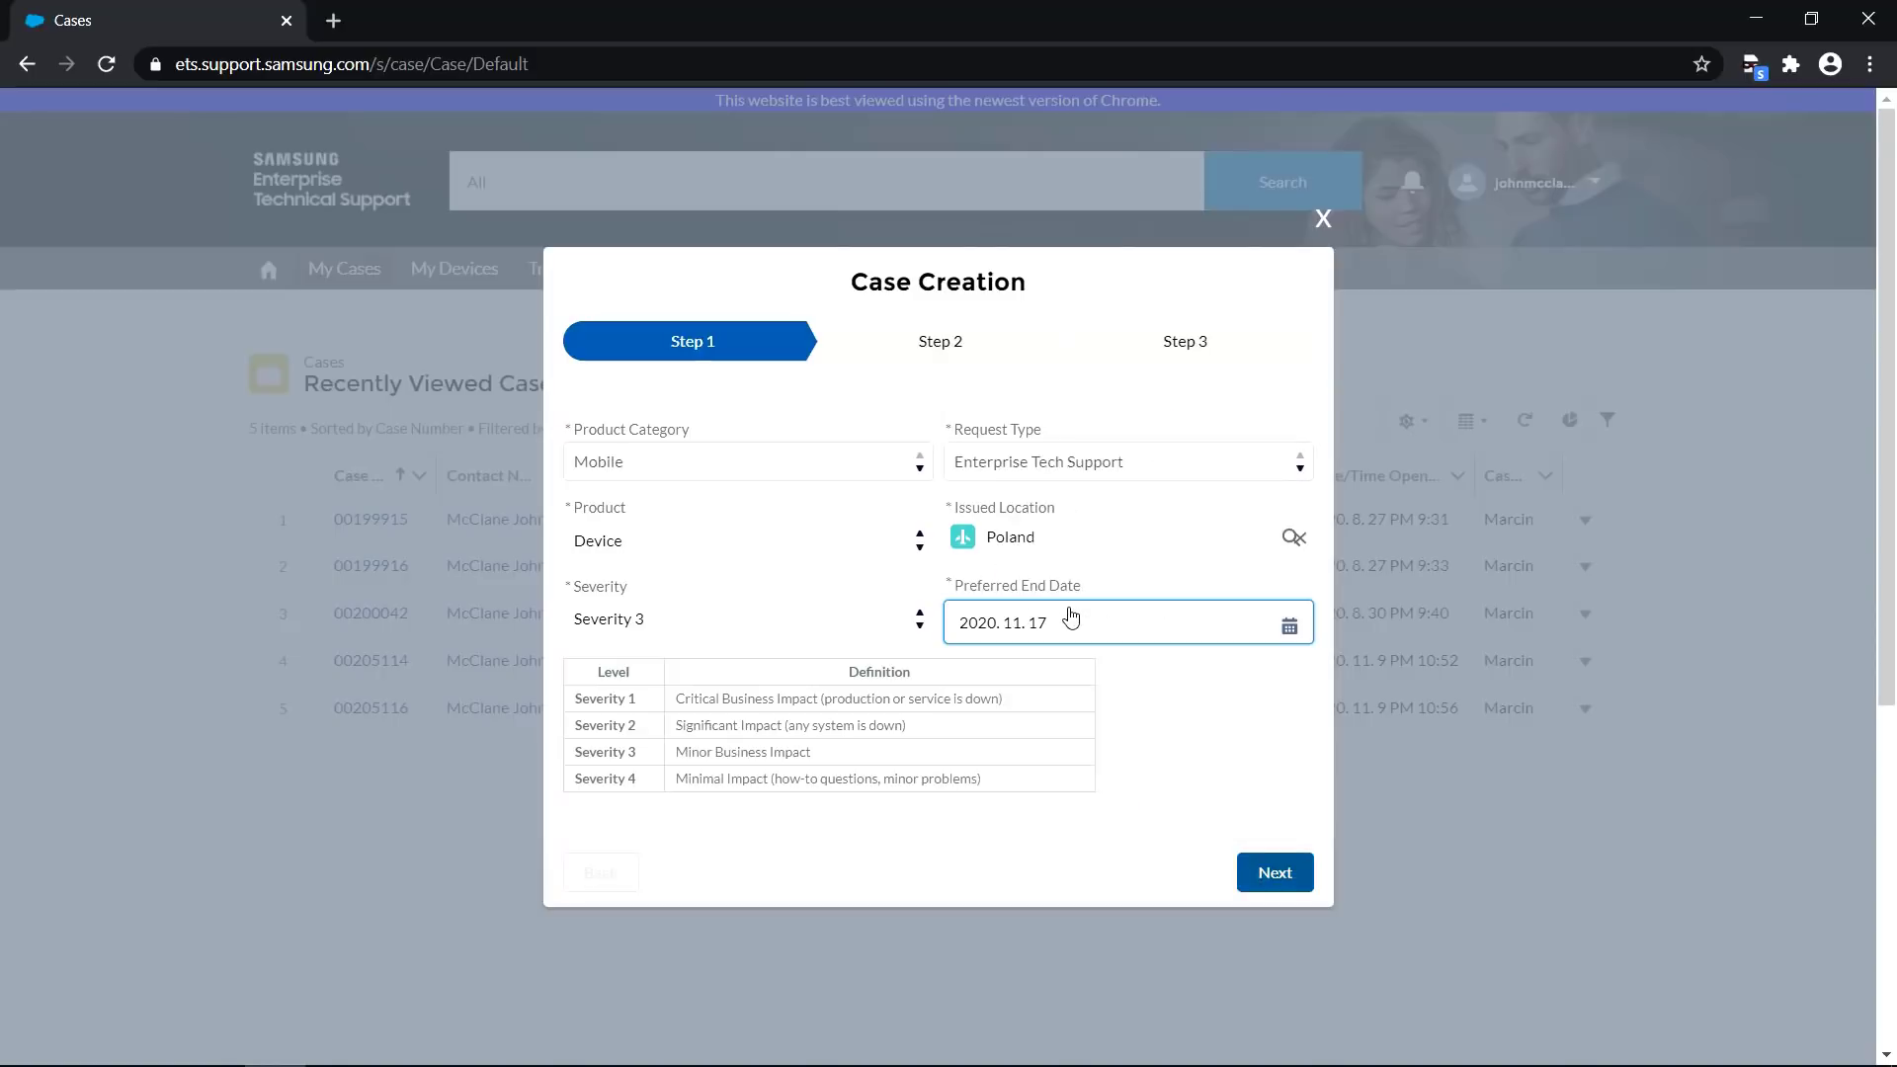
Set subrequest type Tech Issue and model code MOBILE.SM-G973F/DS.RED.PLS.
{"action": "left_click", "coordinate": [1276, 872]}
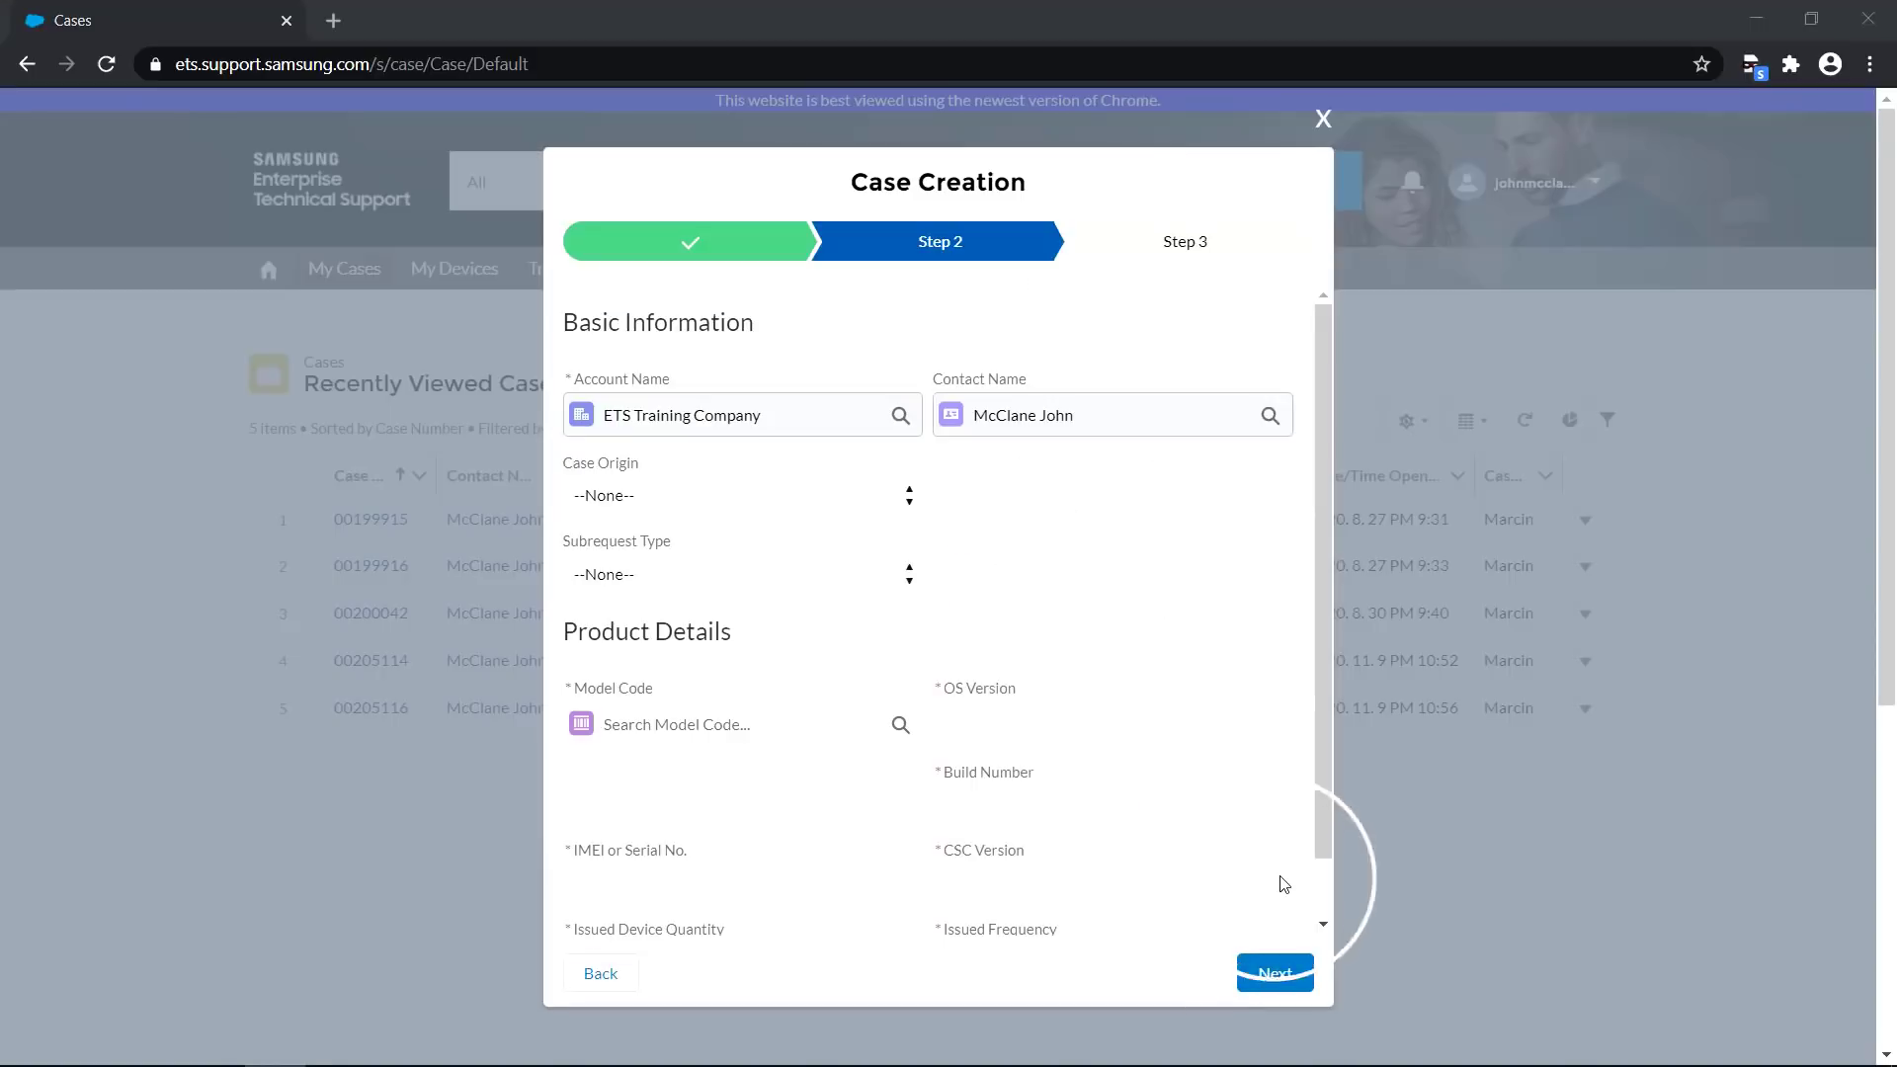
{"action": "left_click", "coordinate": [894, 579]}
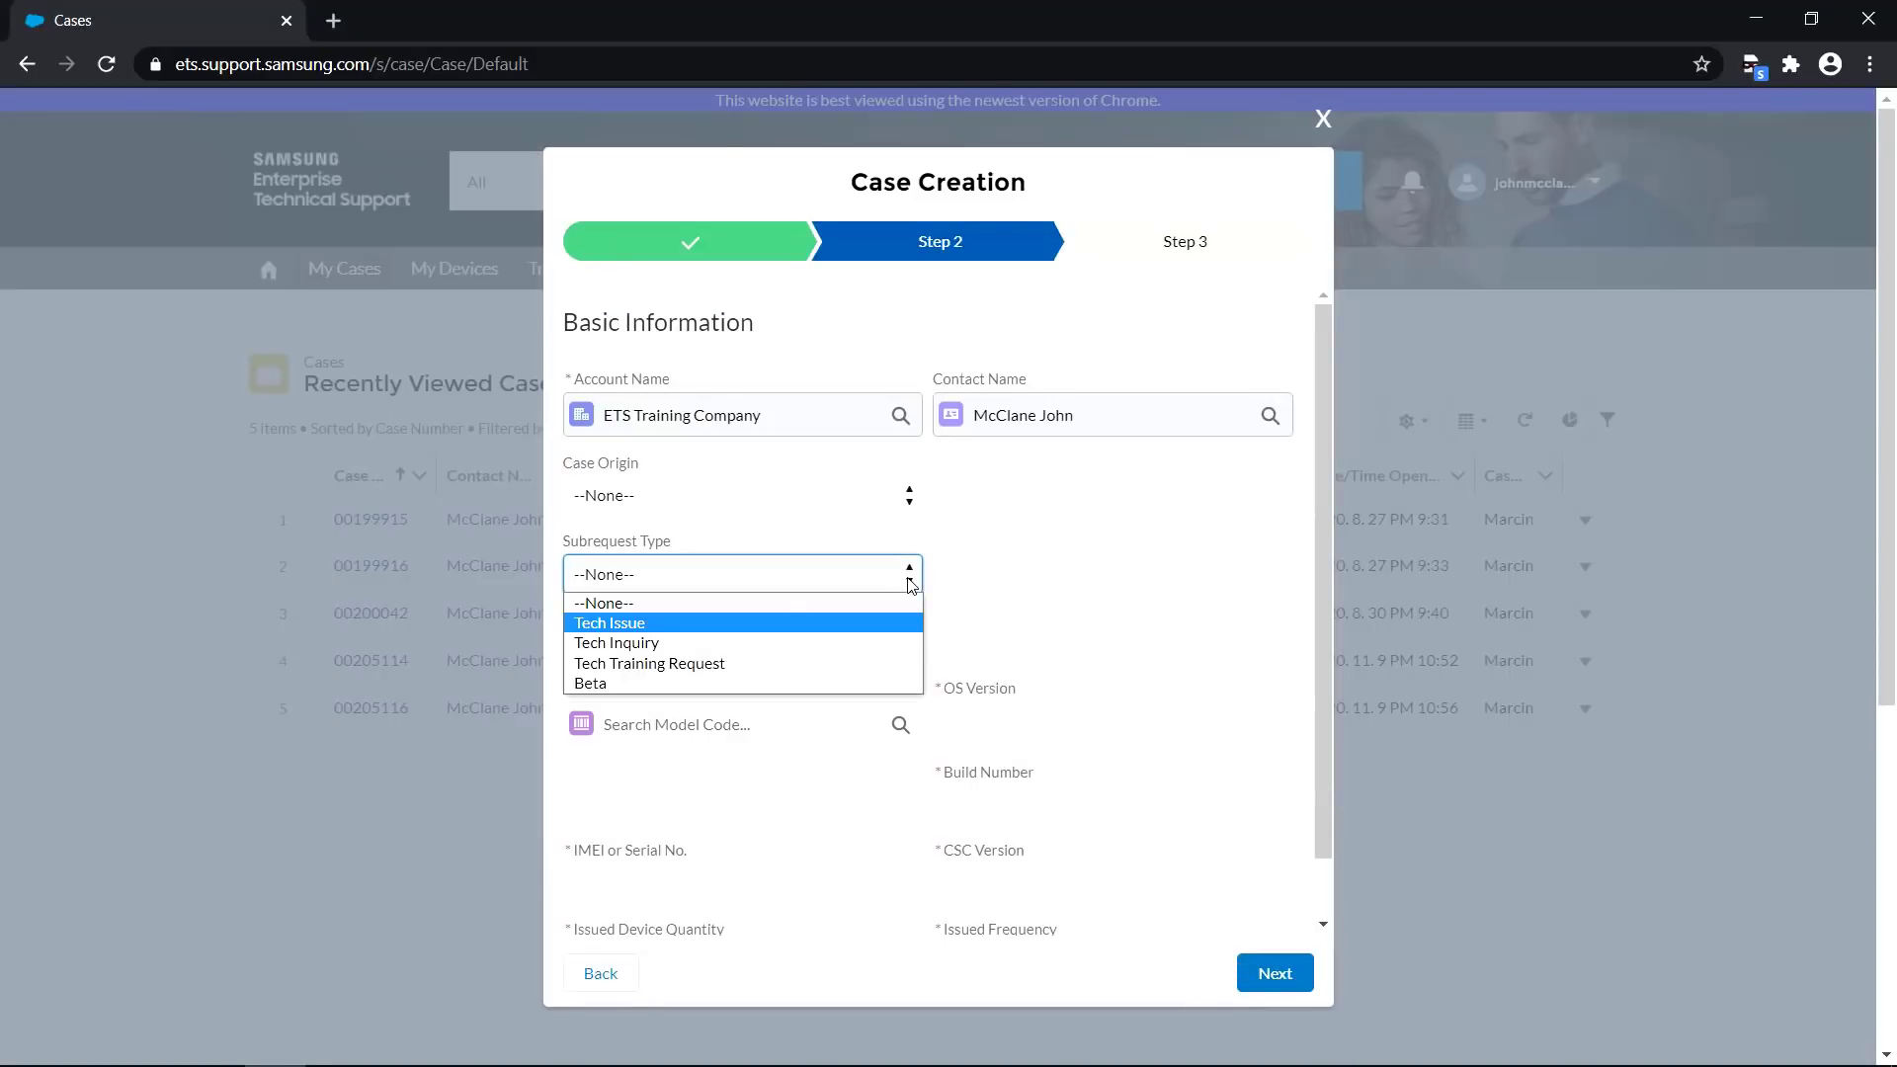
{"action": "left_click", "coordinate": [662, 621]}
{"action": "left_click", "coordinate": [660, 725]}
{"action": "type", "text": "sm-g973"}
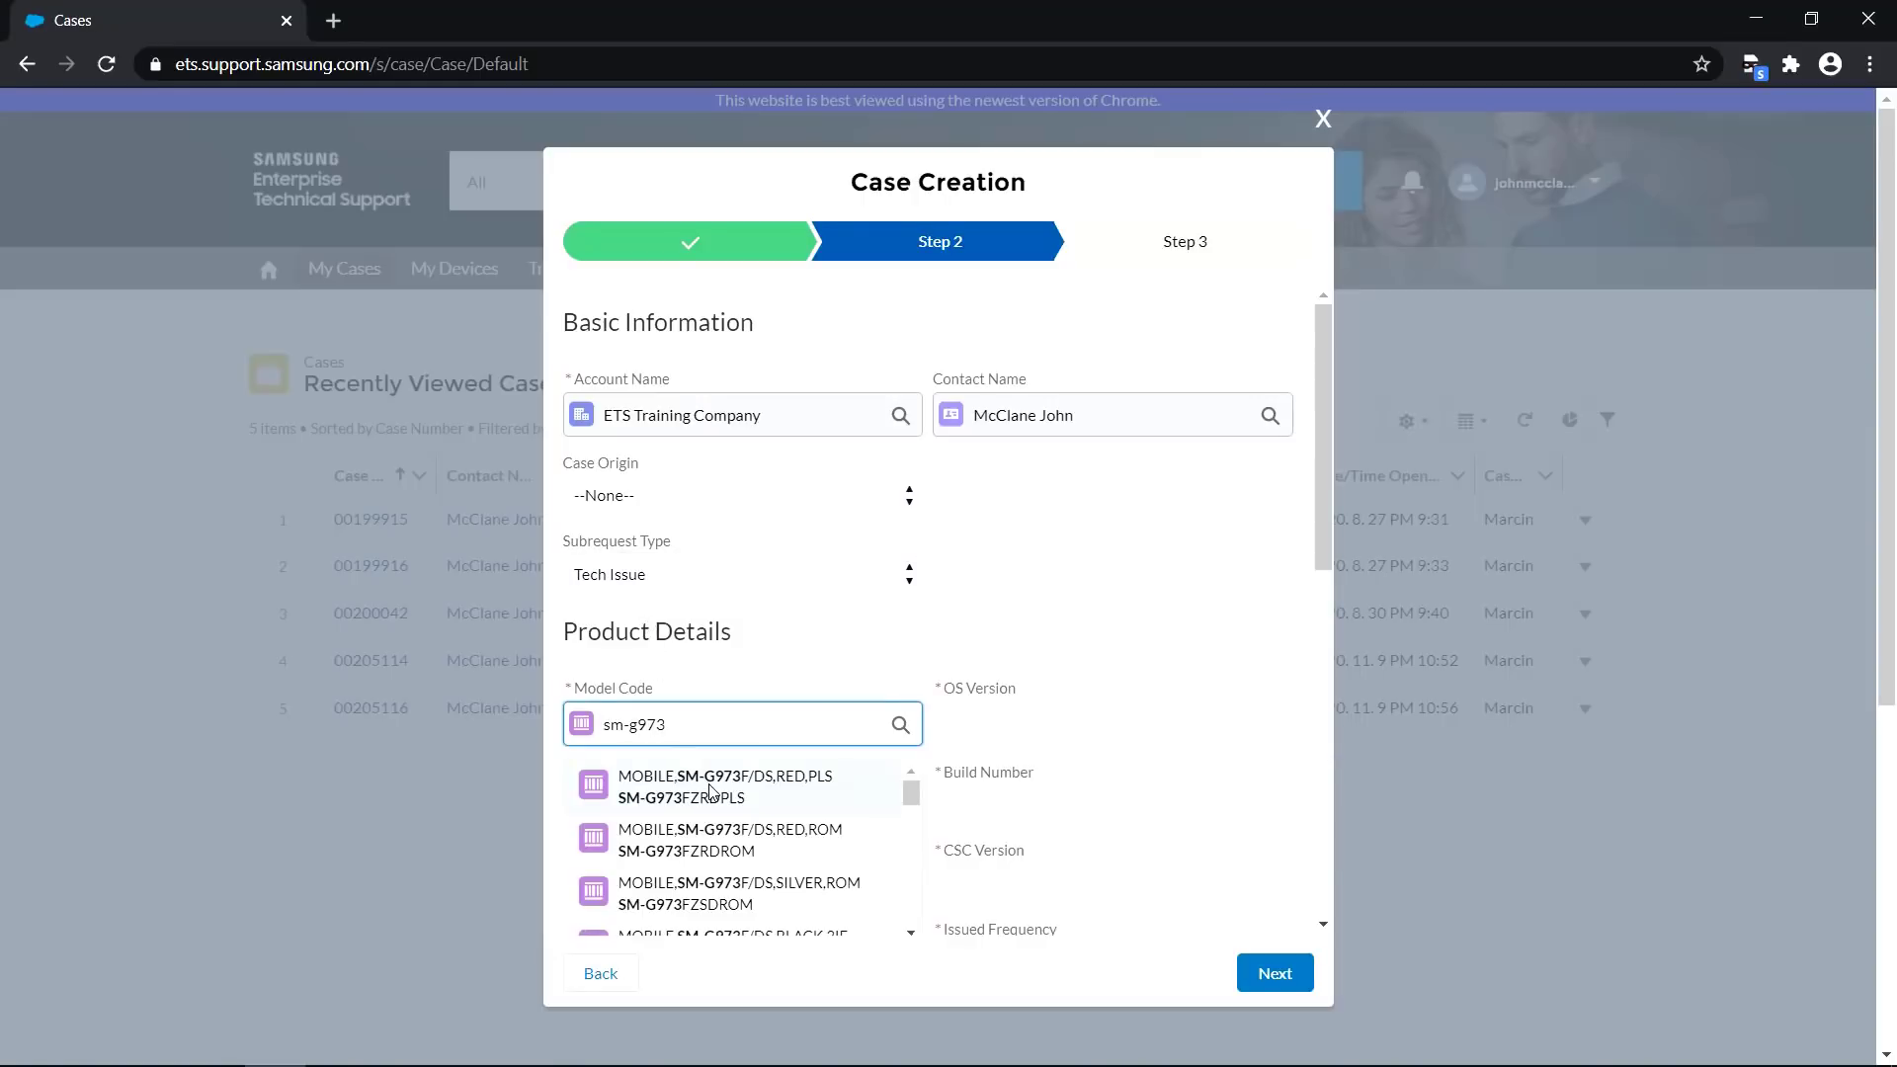
{"action": "left_click", "coordinate": [711, 790]}
{"action": "left_click", "coordinate": [1021, 726]}
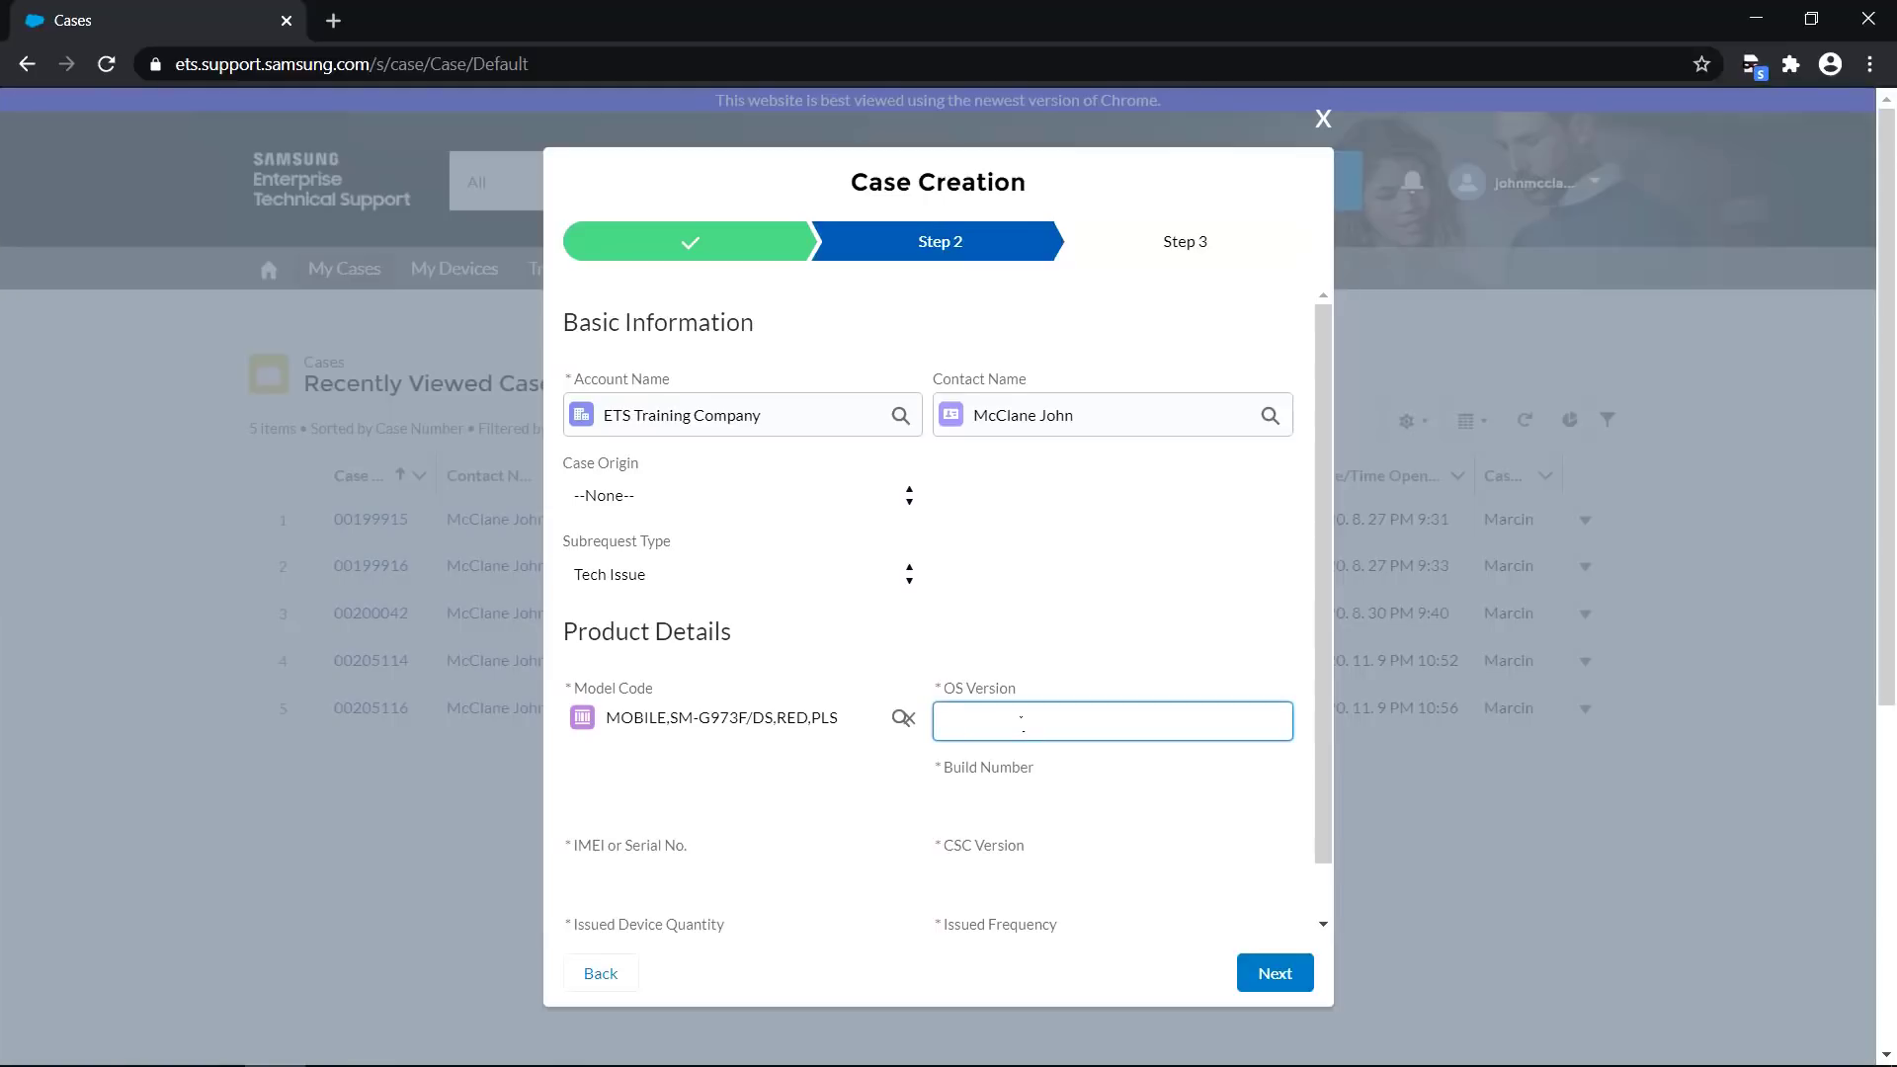
{"action": "type", "text": "10"}
{"action": "left_click", "coordinate": [1069, 799]}
{"action": "type", "text": "QP1A.190711.020.G973FXXS6CTE6"}
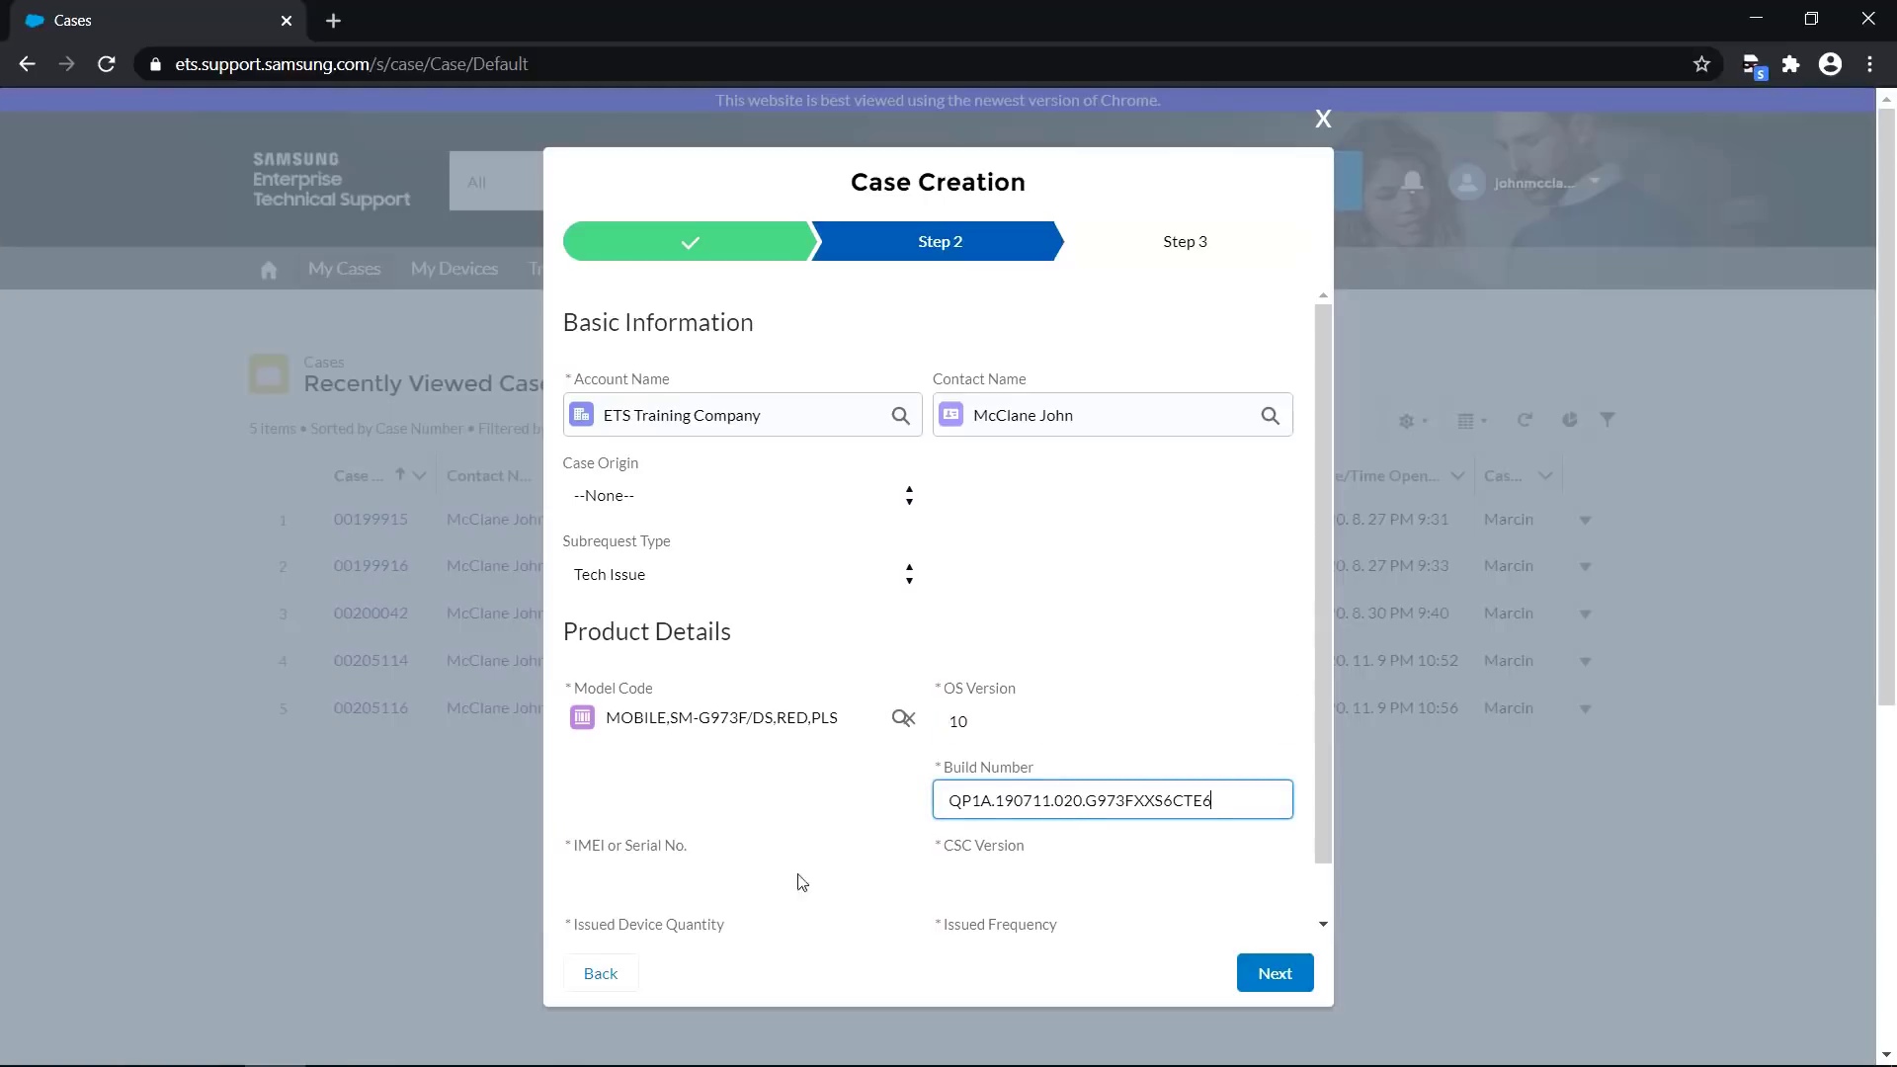
{"action": "left_click", "coordinate": [749, 878]}
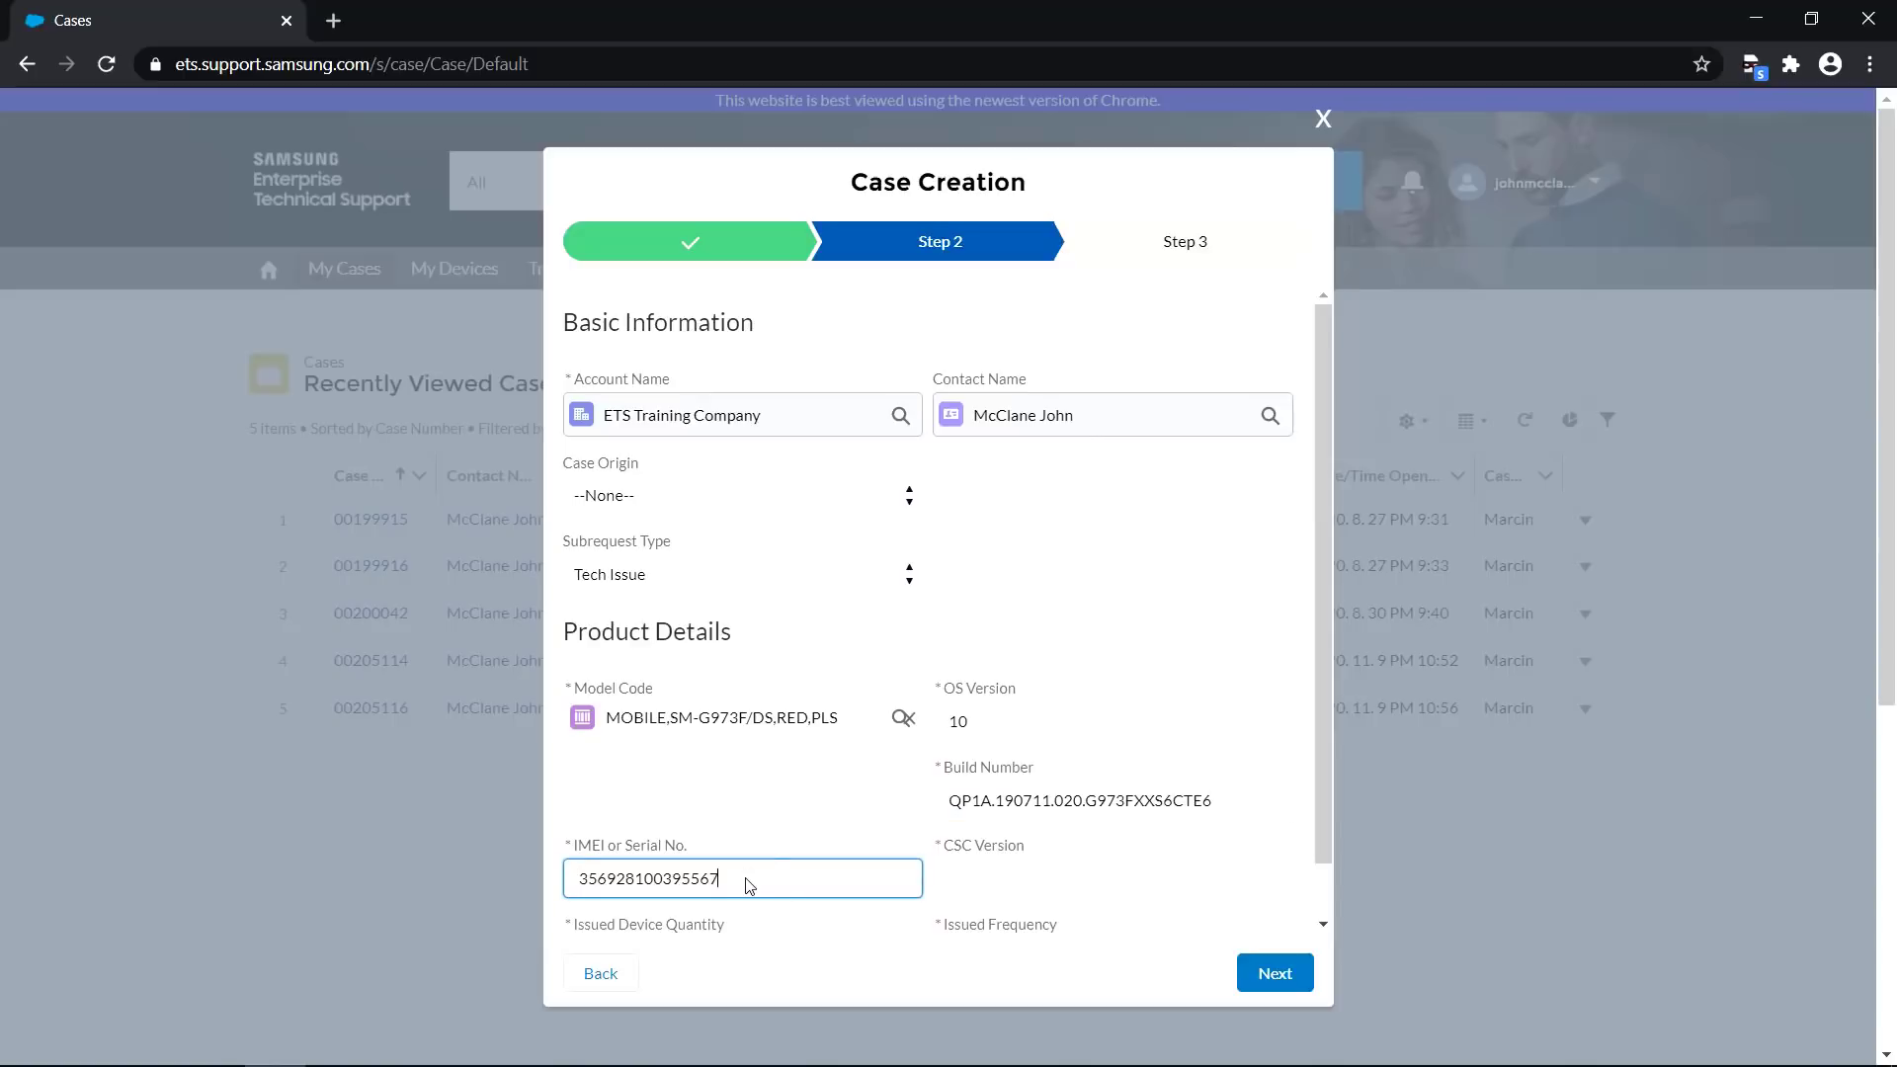
{"action": "left_click", "coordinate": [1066, 877]}
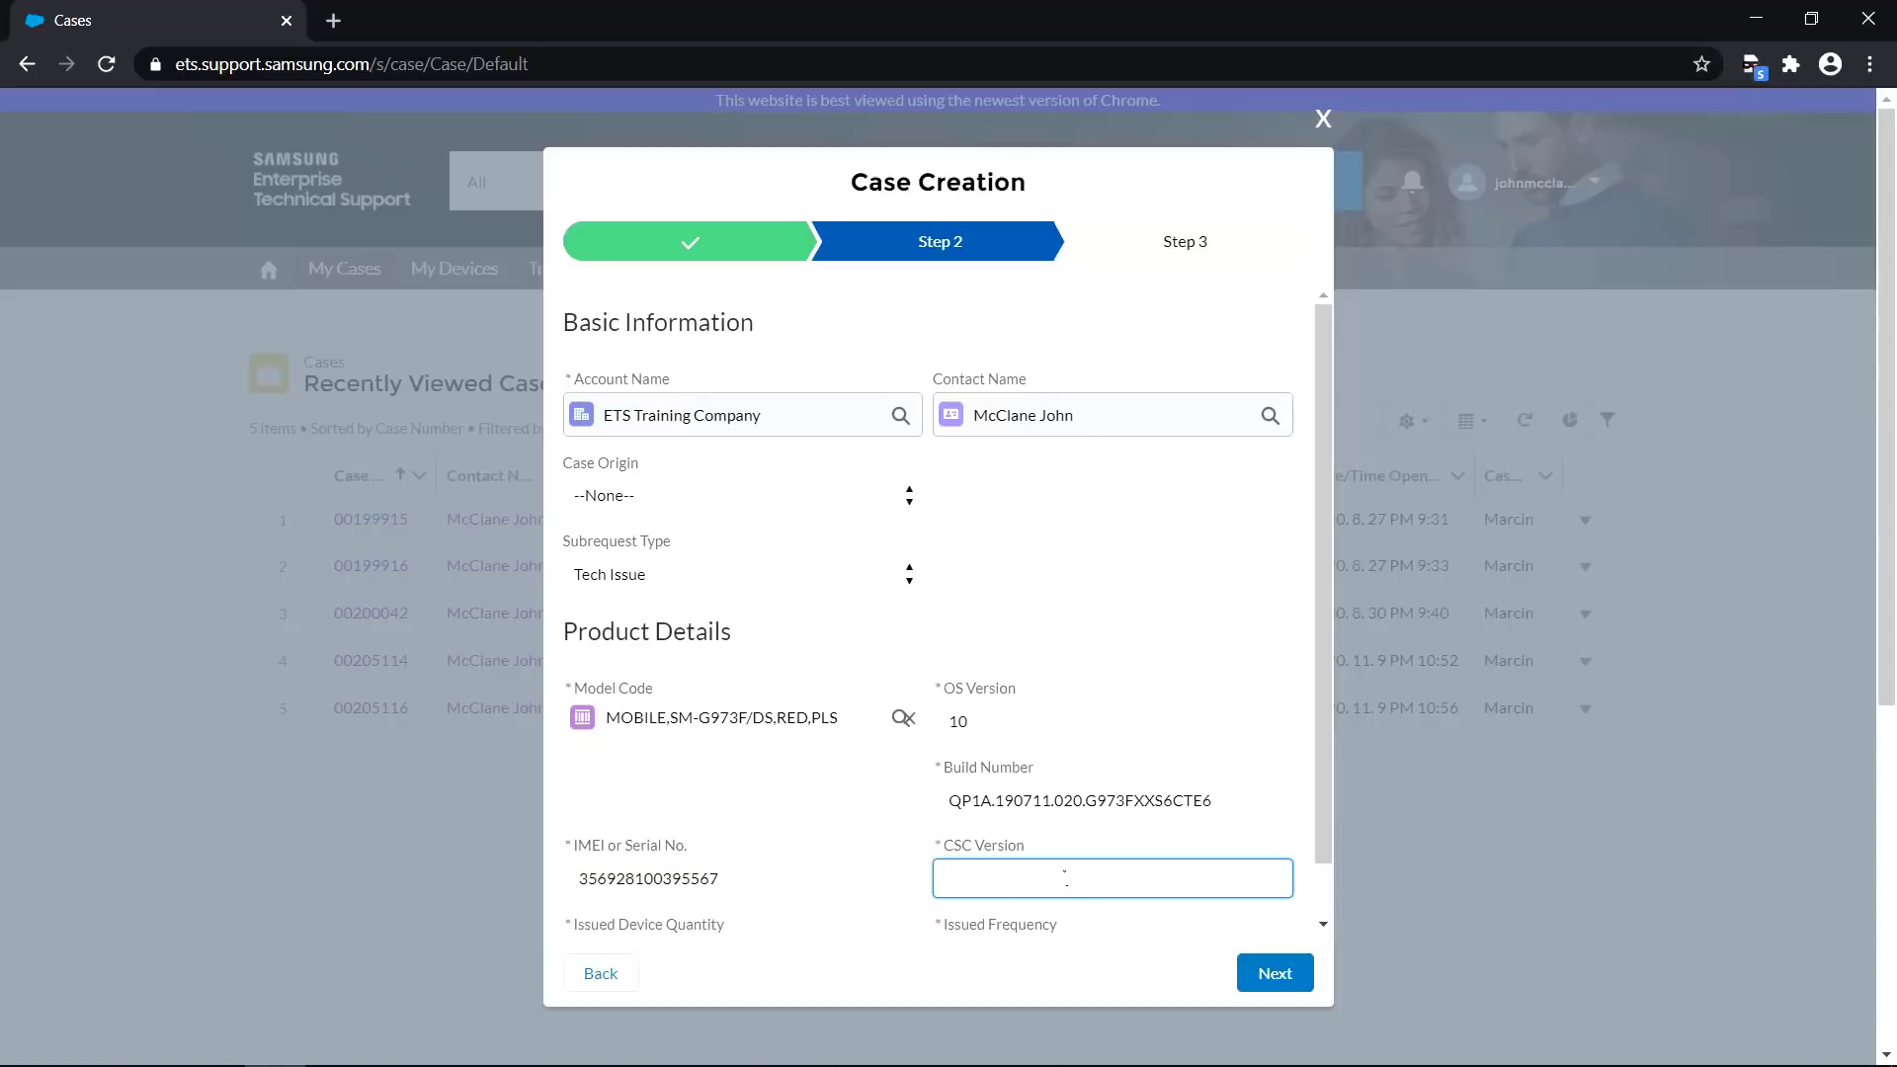
{"action": "type", "text": "G973FOXM6CTE6"}
Set issued device quantity to 1 and issued frequency to 100%.
{"action": "key", "text": "Tab"}
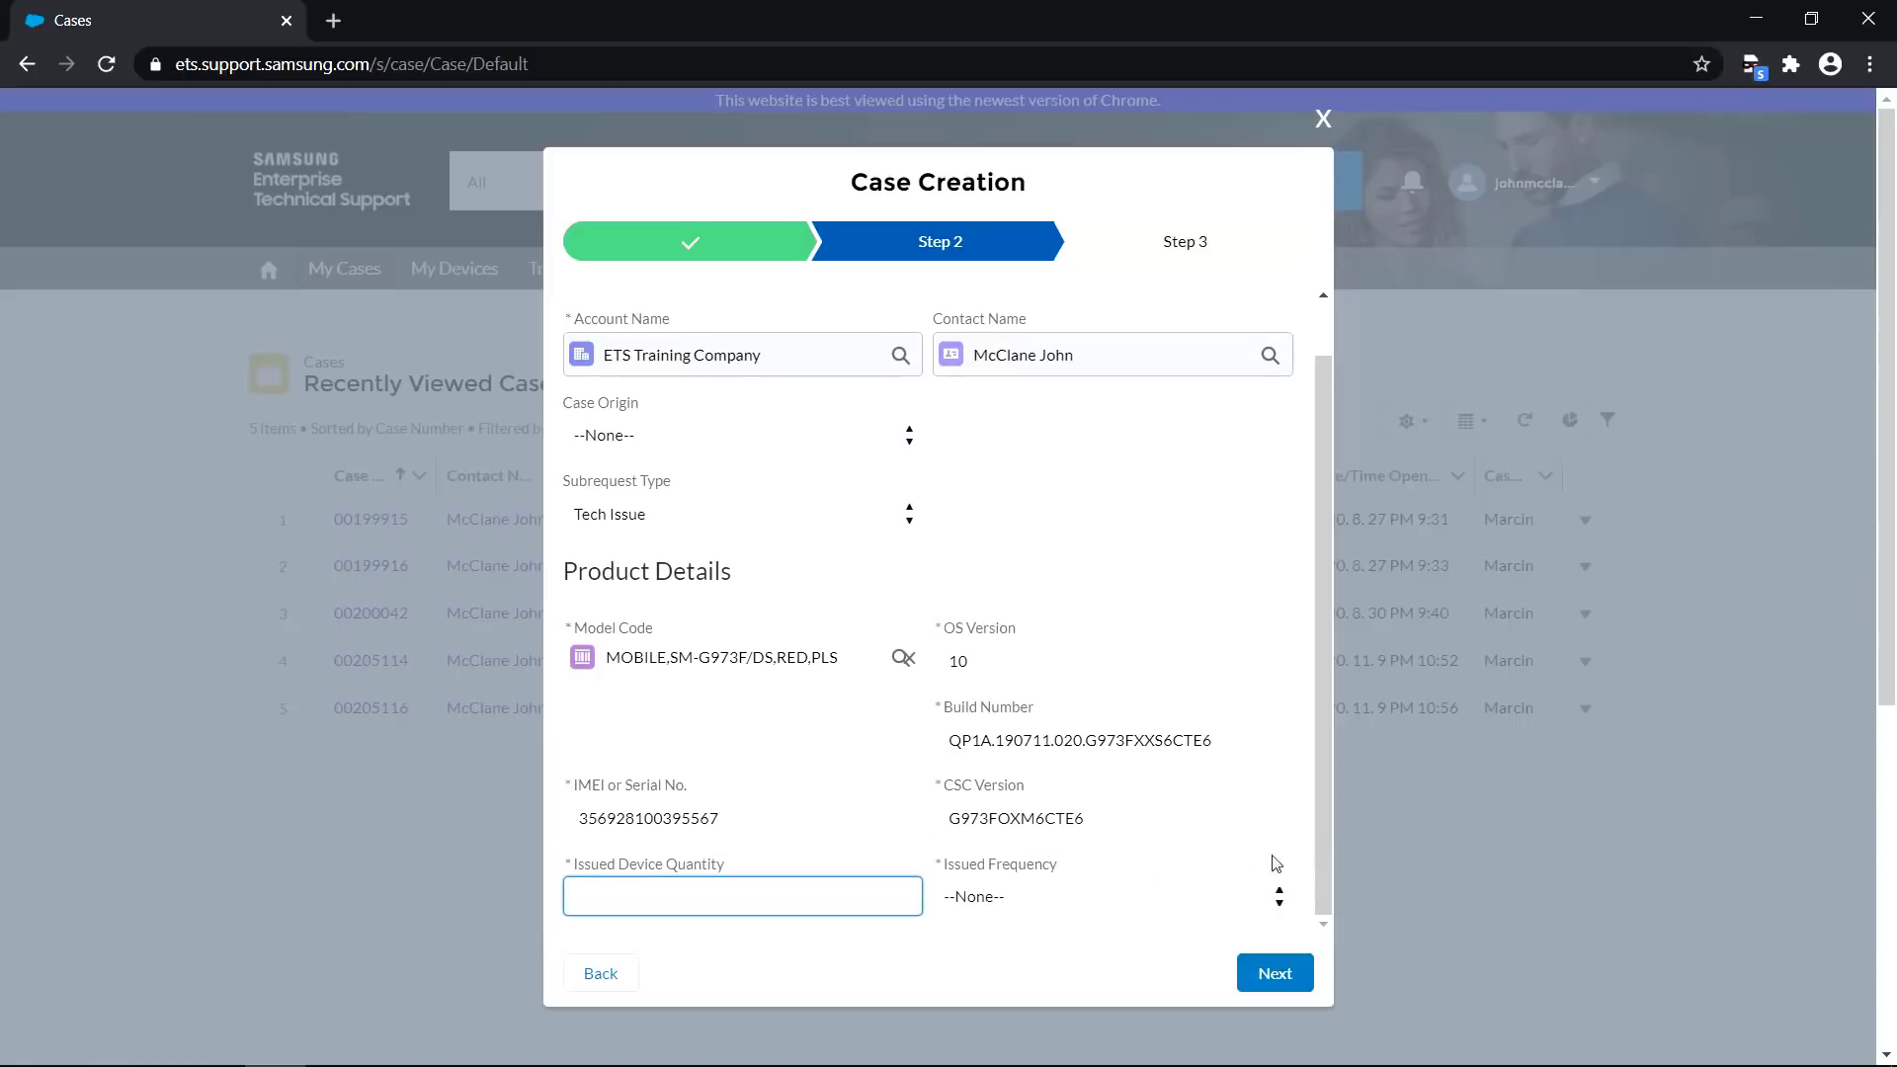
{"action": "type", "text": "1"}
{"action": "left_click", "coordinate": [1104, 897]}
{"action": "left_click", "coordinate": [1065, 953]}
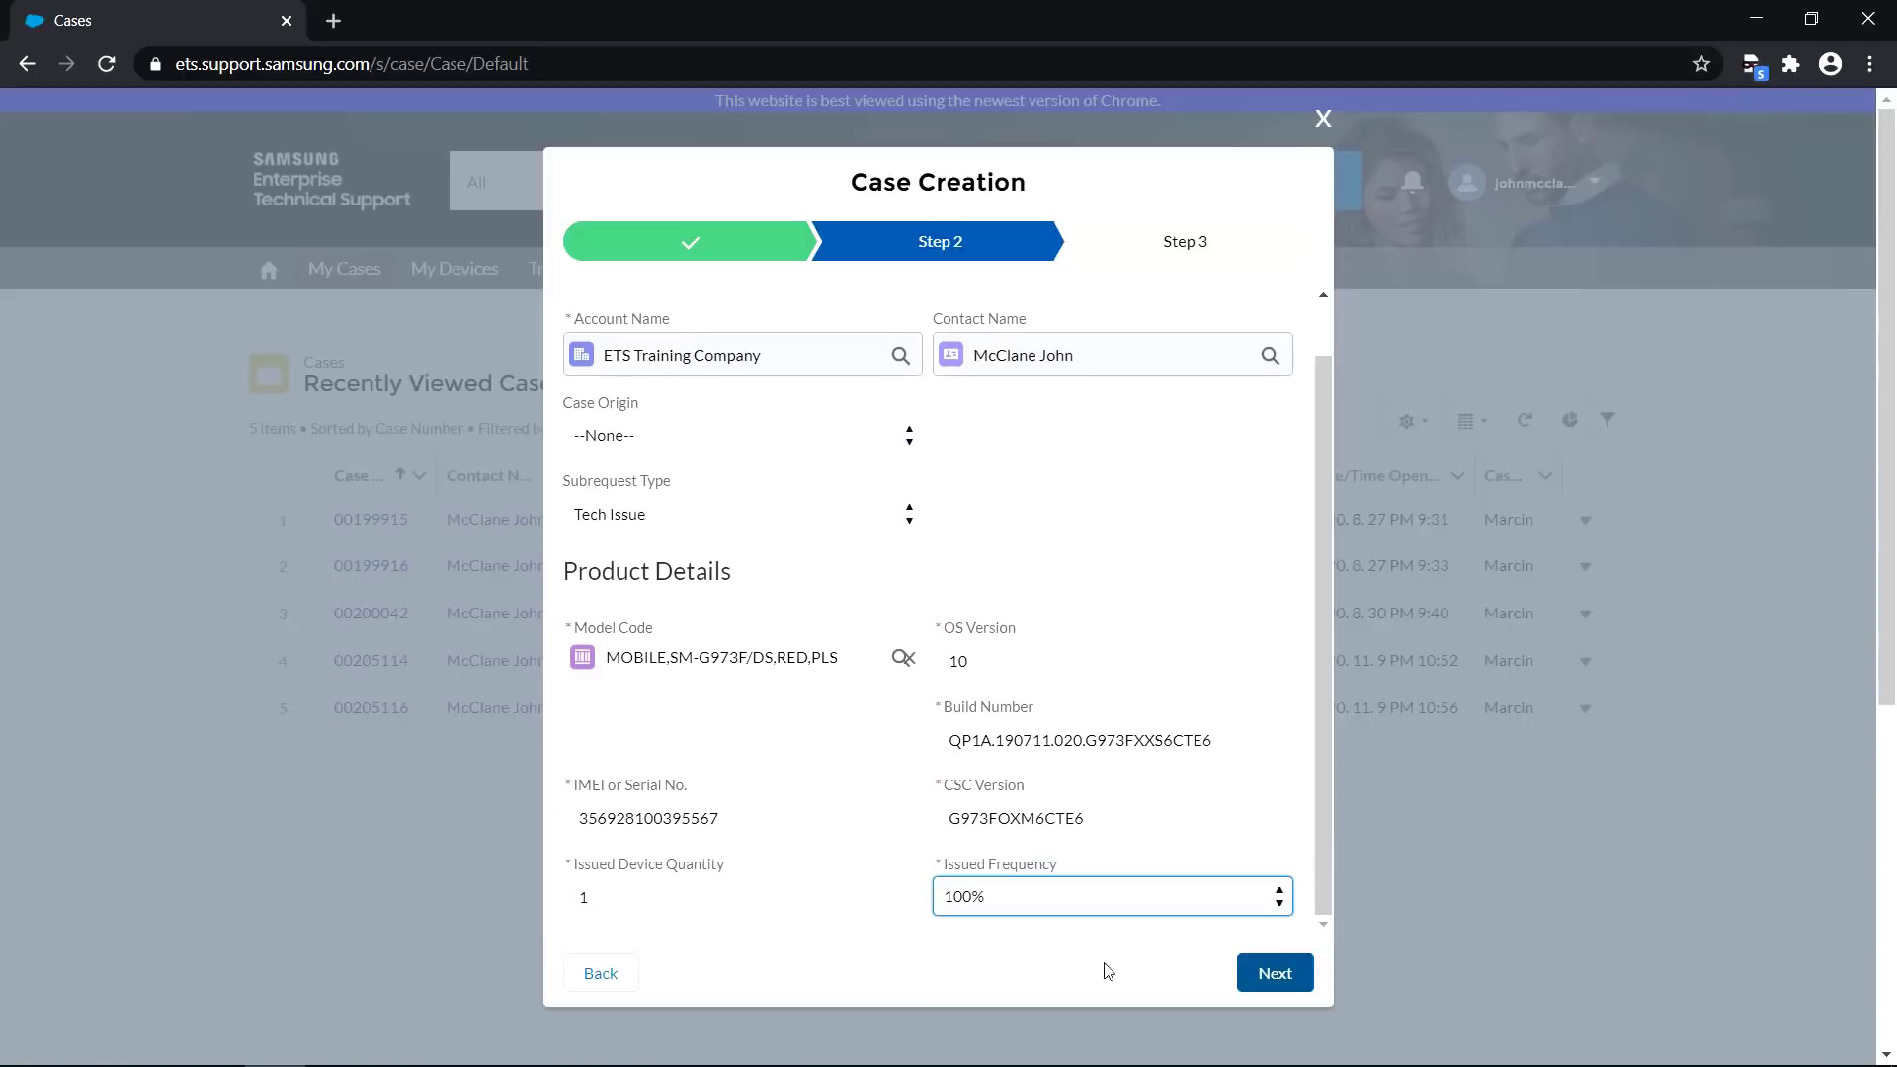
Submit the case with subject 'OS update is not available after enabling global proxy' and pasted description.
{"action": "left_click", "coordinate": [1267, 973]}
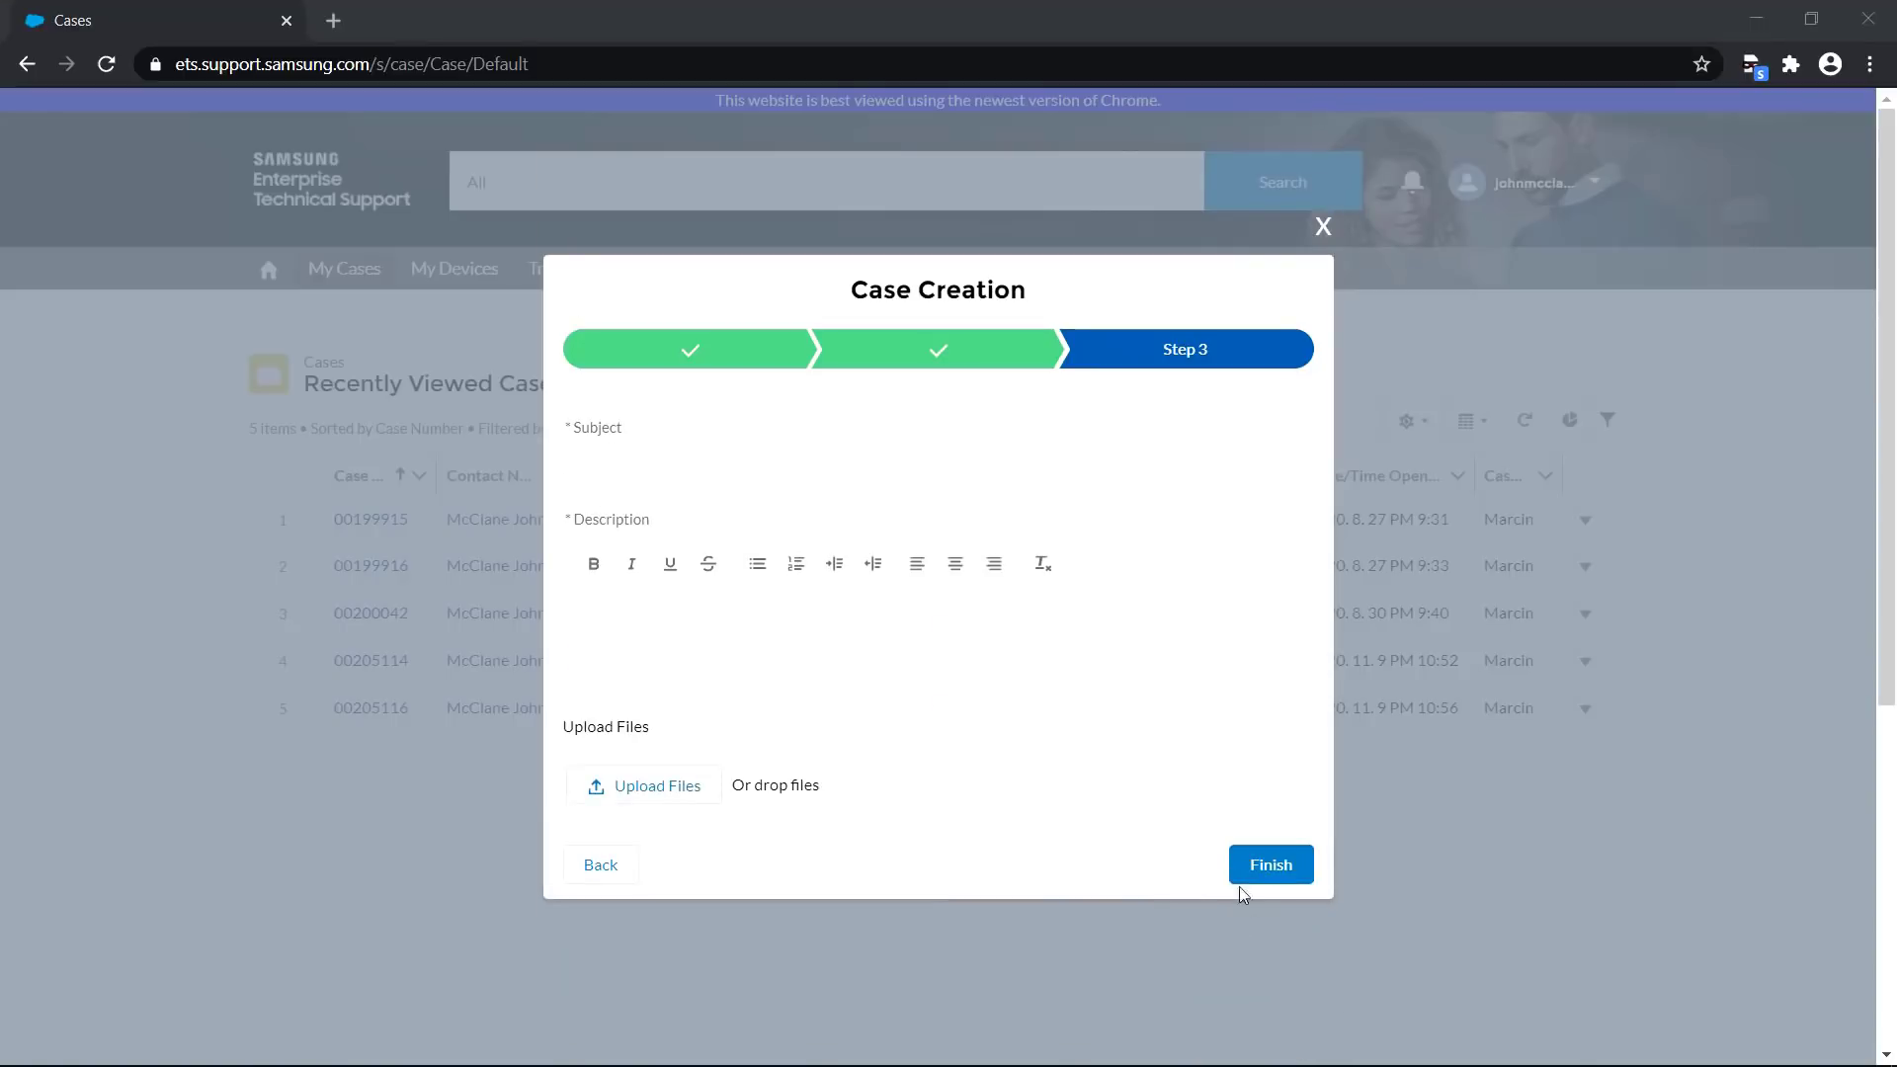
{"action": "left_click", "coordinate": [1124, 461]}
{"action": "type", "text": "OS update is not available after enabling global proxy"}
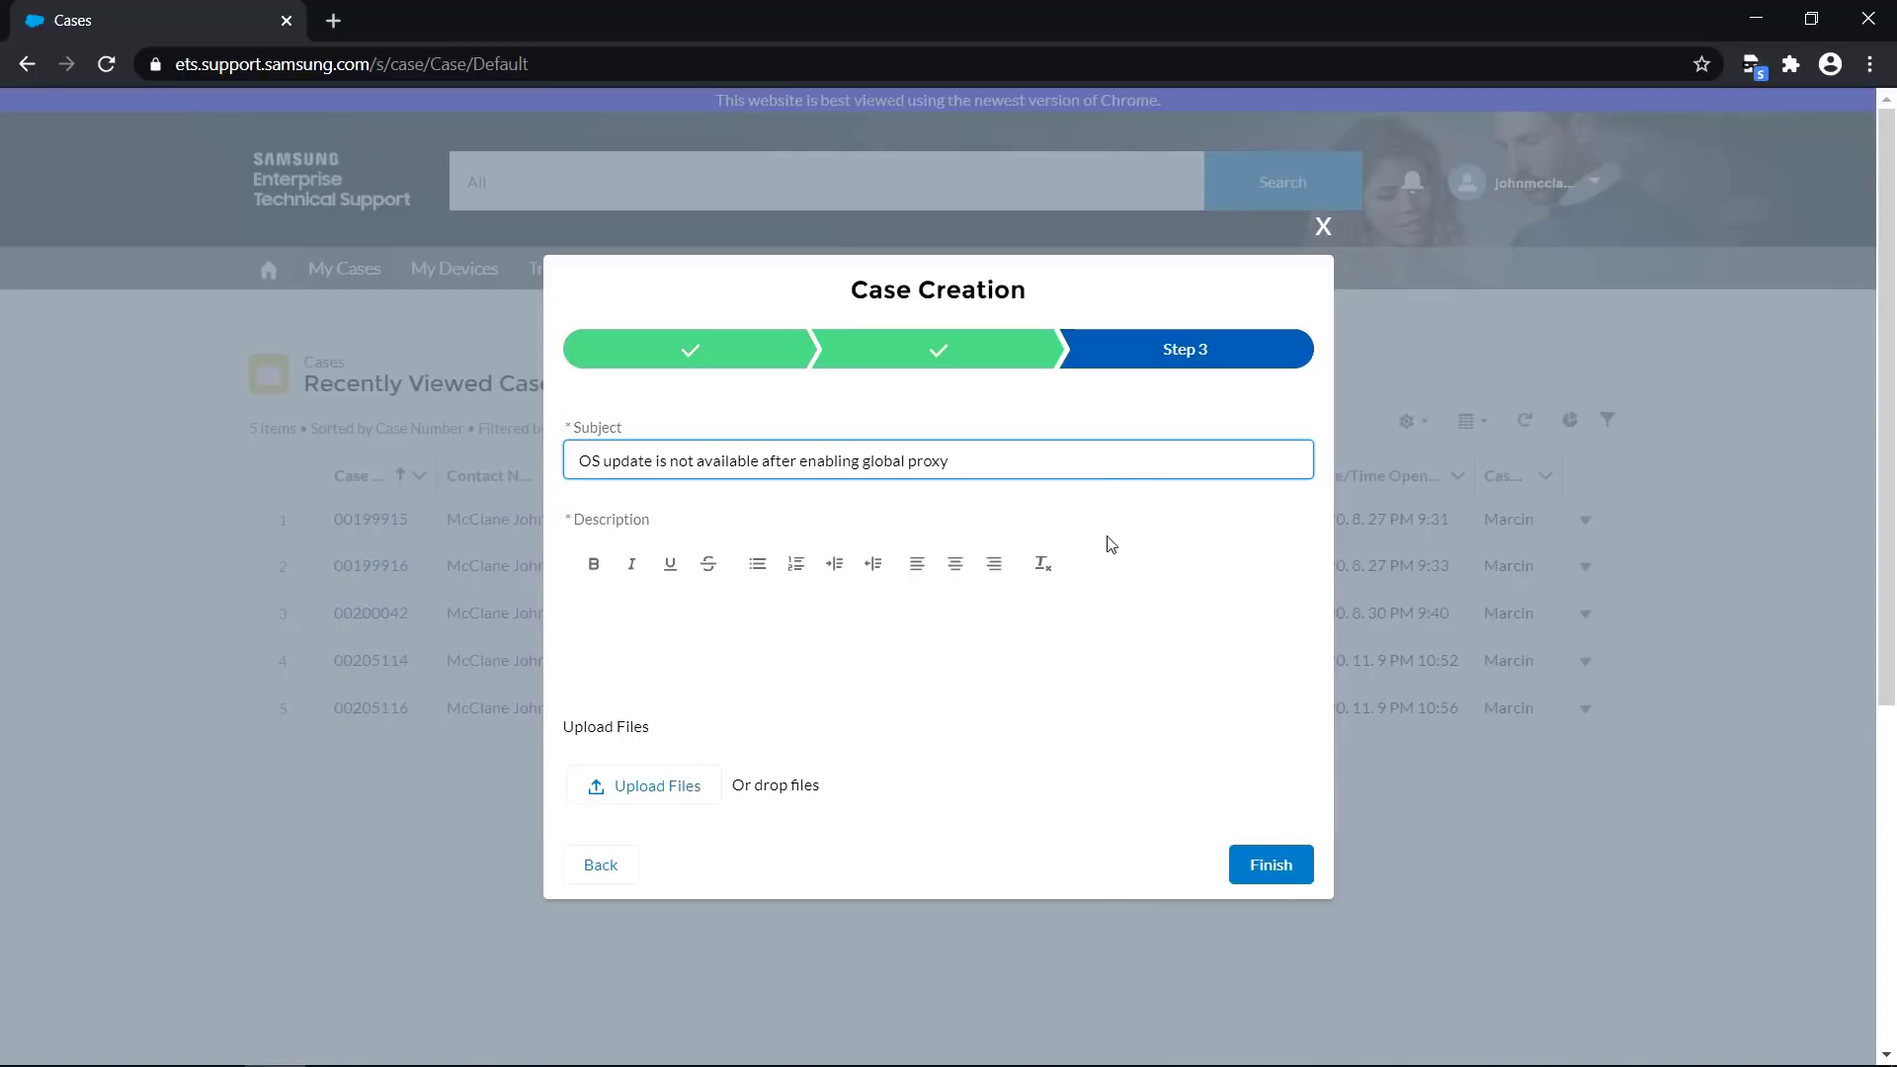
{"action": "left_click", "coordinate": [1097, 620]}
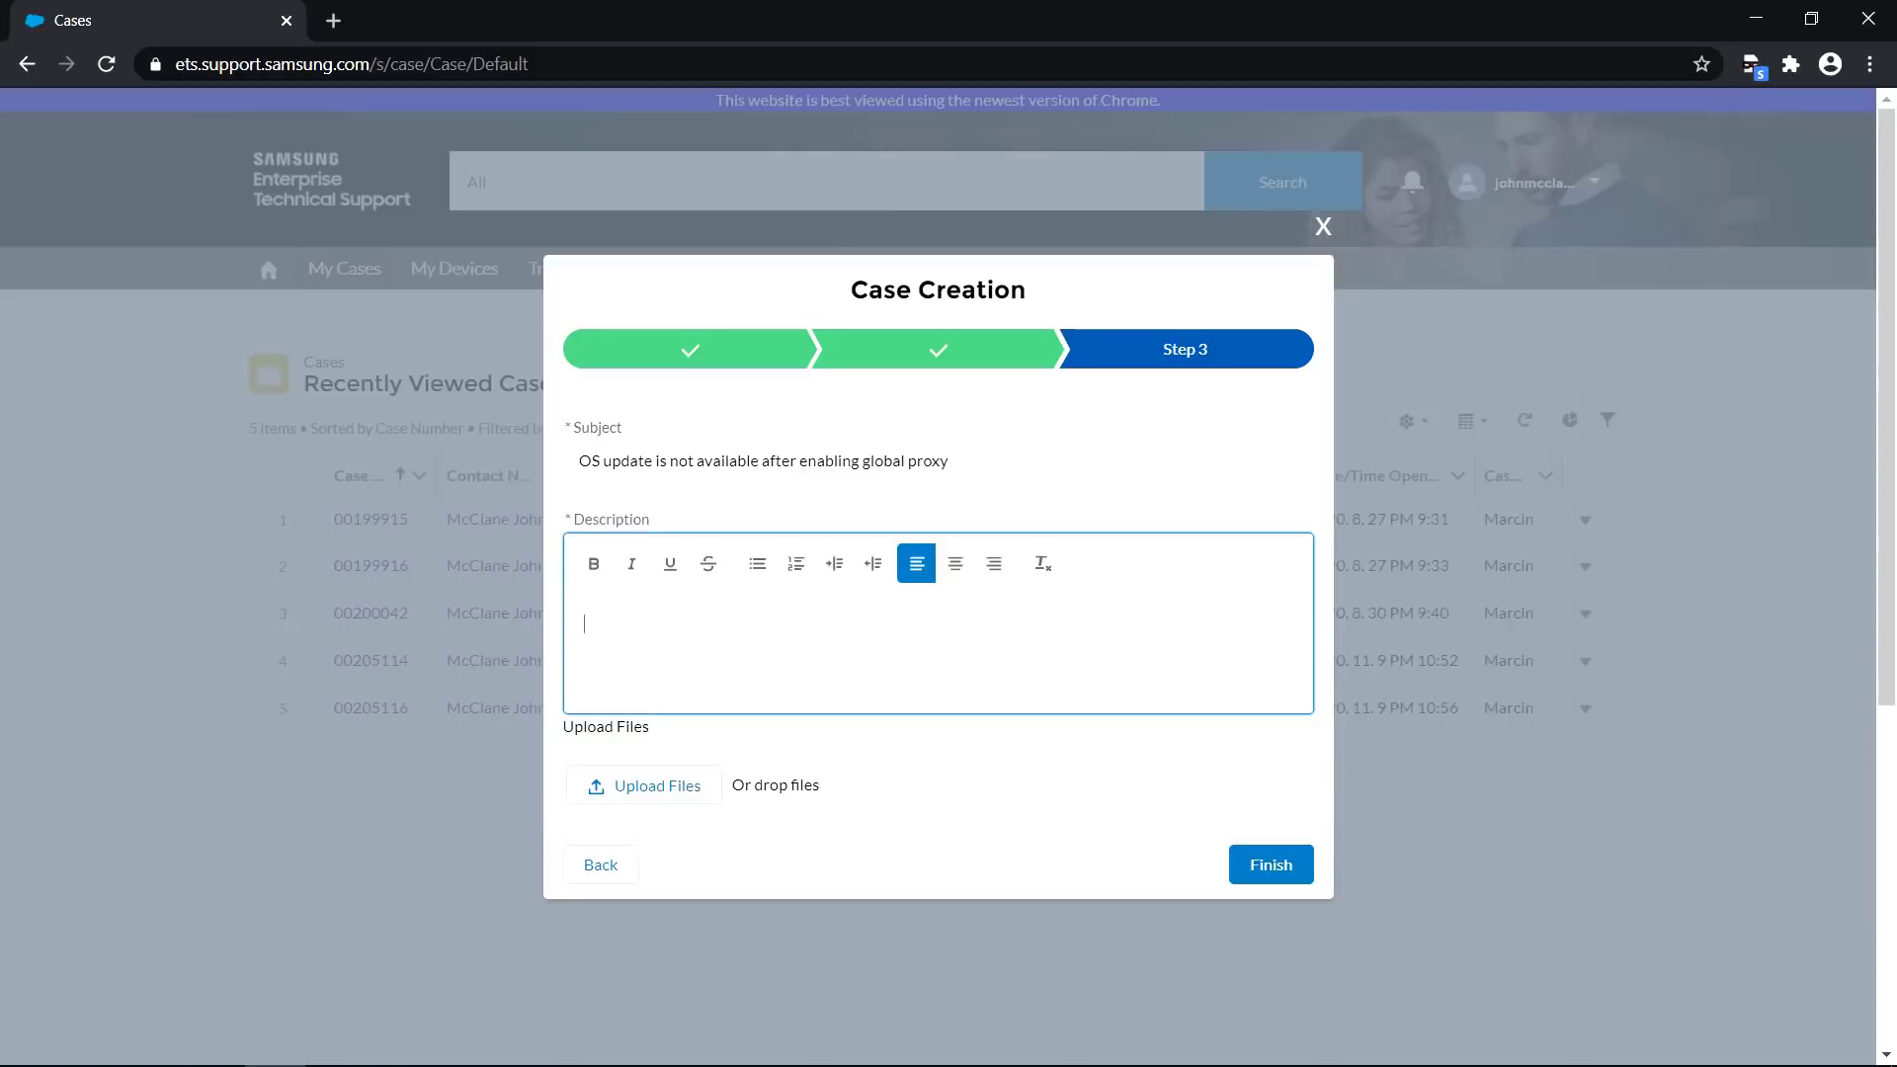
{"action": "type", "text": "Dear Team,  On July 4 we have configured Global Proxy on all of our production devices with out EMM solution. Ever since it’s not possible to install any OS update. It seems like the update is not available at all."}
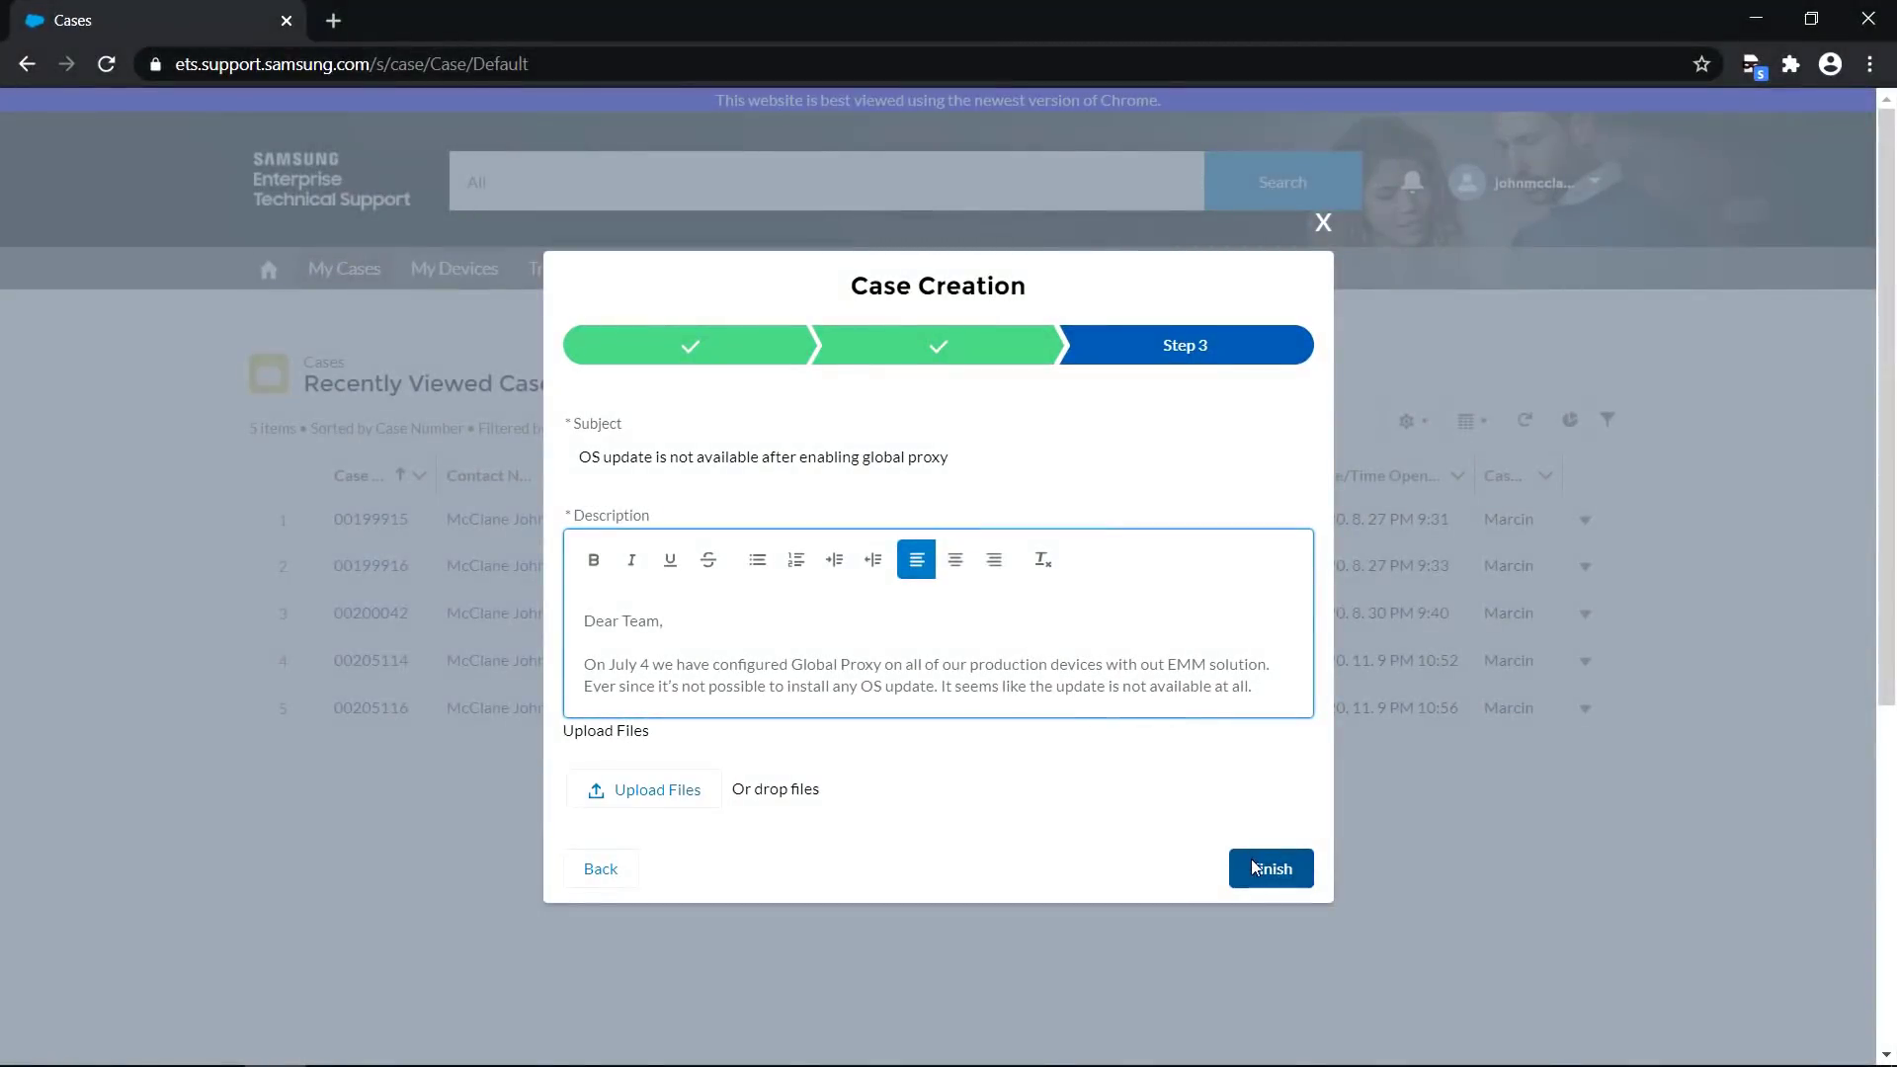
{"action": "left_click", "coordinate": [1255, 869]}
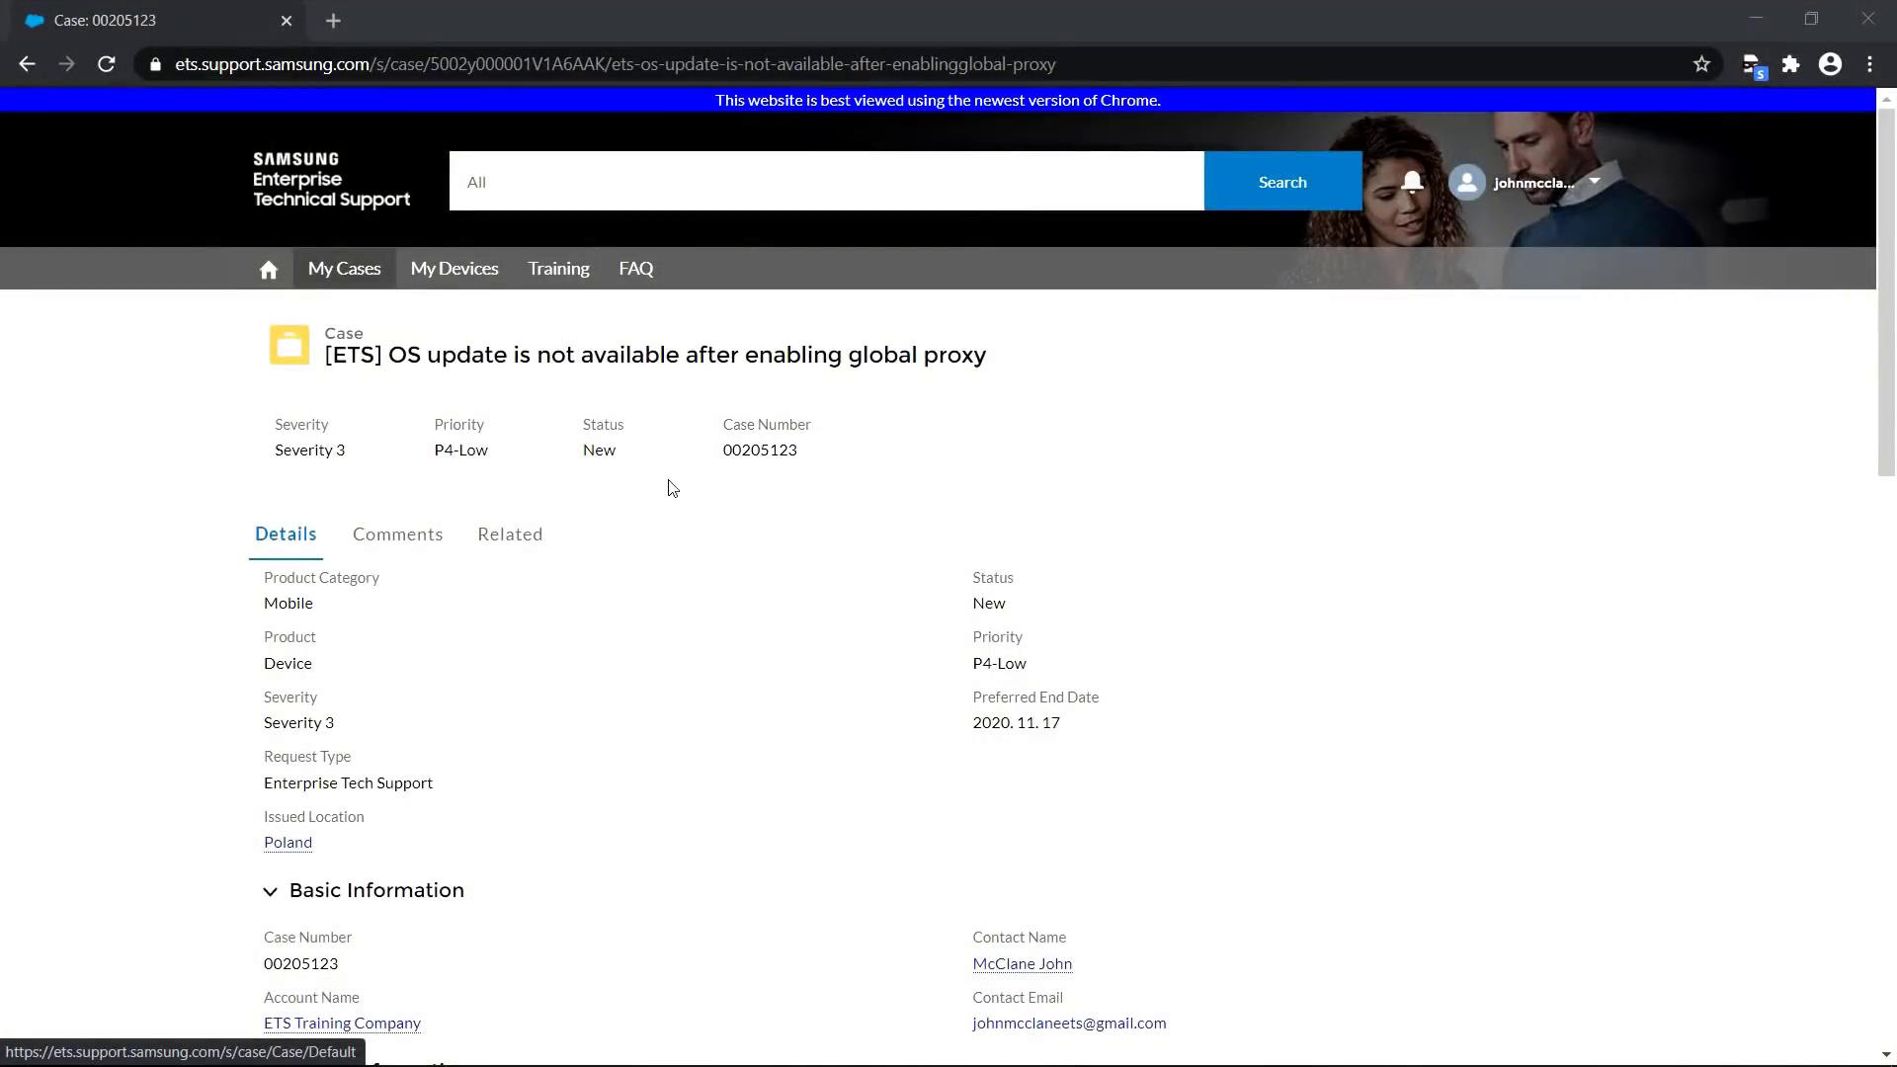
{"action": "left_click", "coordinate": [347, 276]}
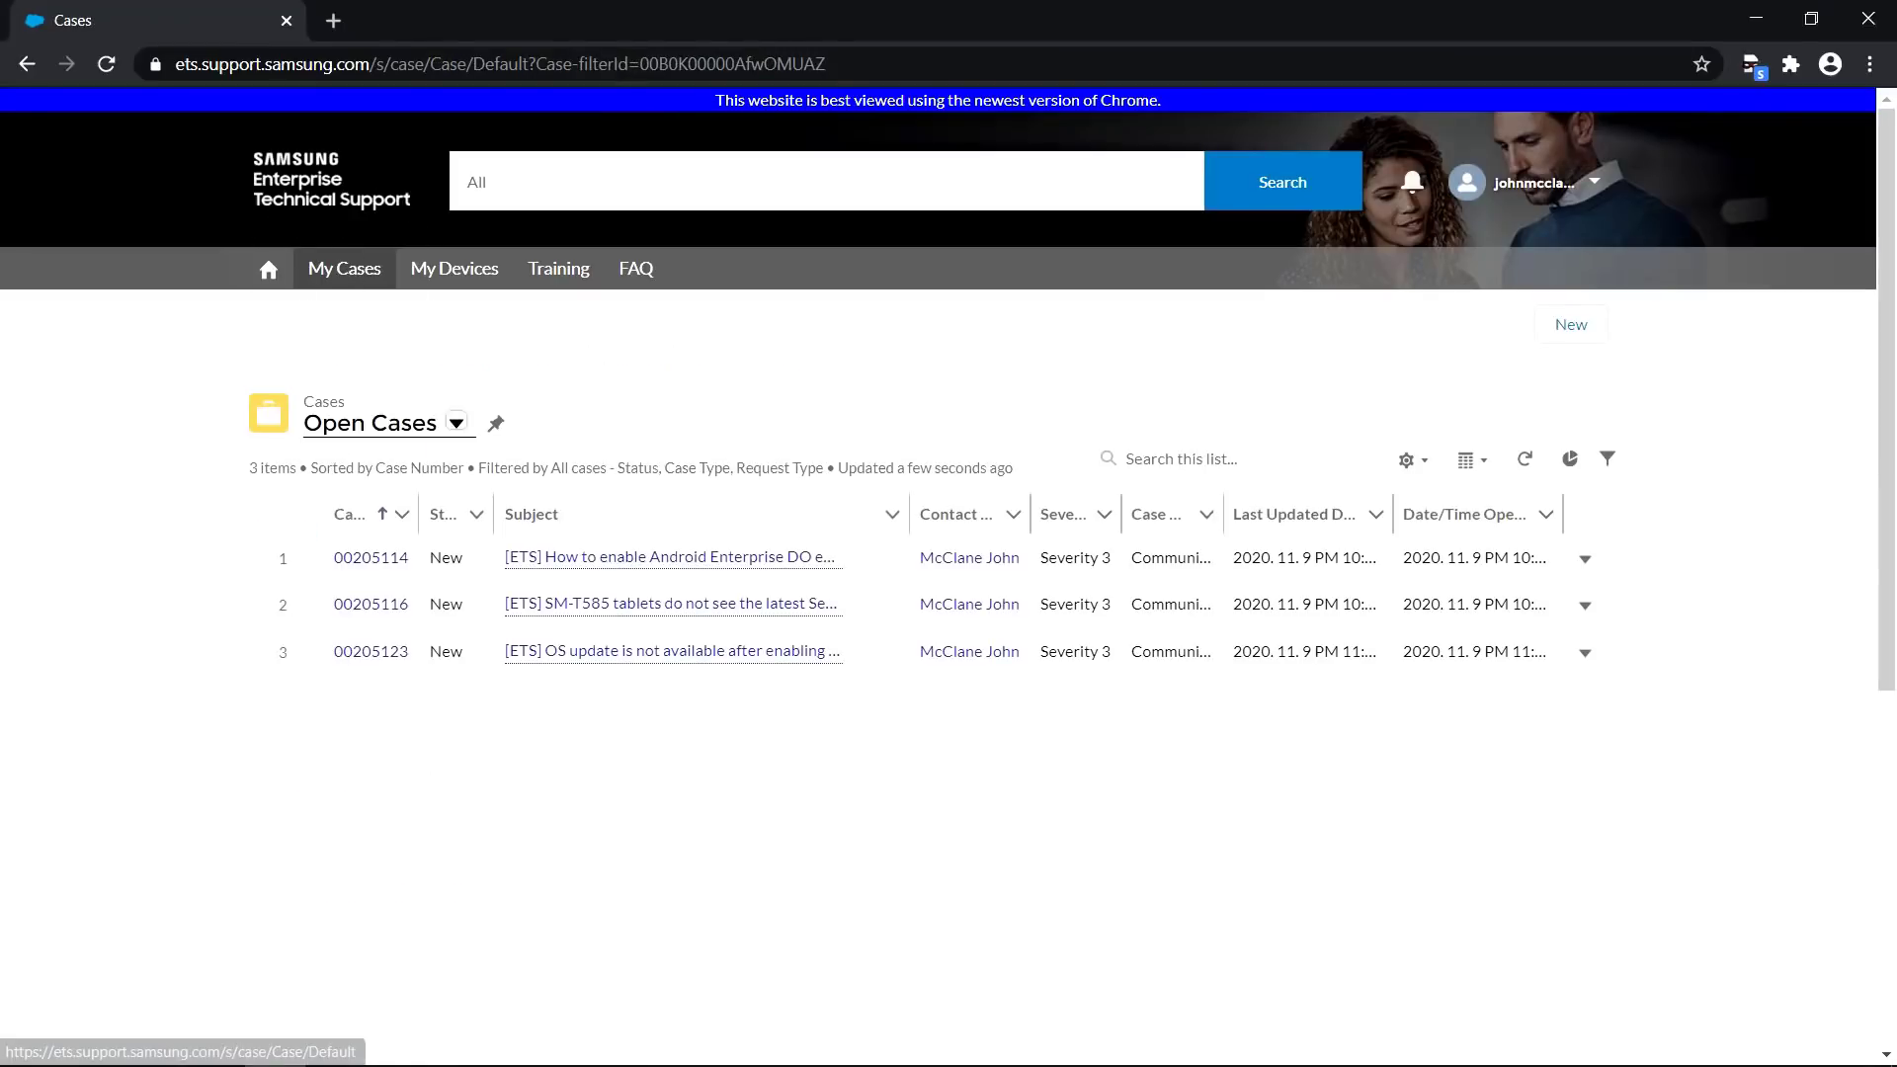